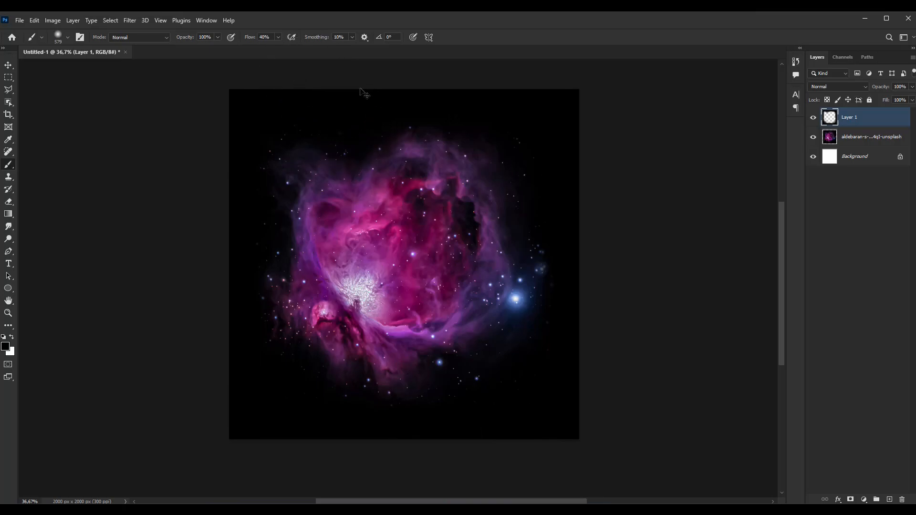
- Merge Layer 1 with the nebula image layer beneath it into a single layer
click(9, 65)
click(912, 86)
mouse_move(909, 98)
mouse_down()
mouse_move(892, 97)
mouse_move(912, 96)
mouse_up()
scroll(548, 96, up, 3)
scroll(479, 150, up, 3)
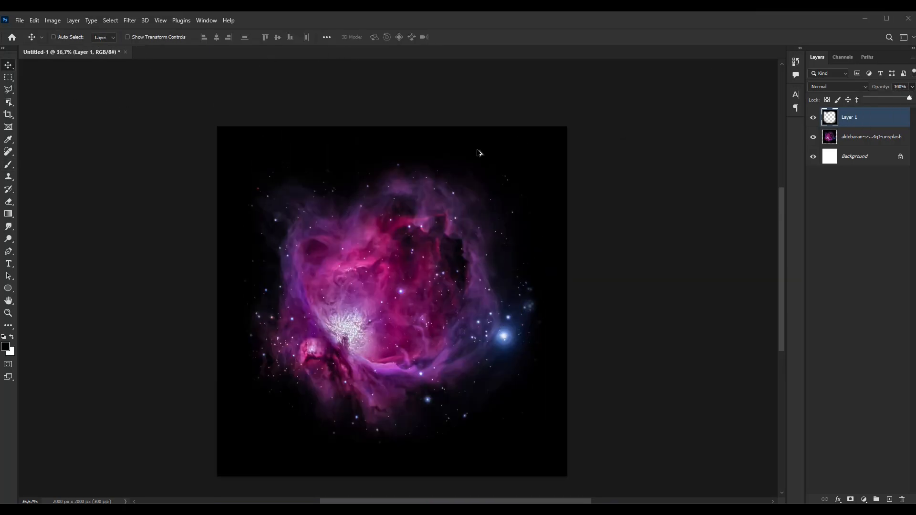
scroll(454, 163, down, 2)
shift+click(866, 137)
key(ctrl+e)
- Place the galaxy 2 image above the nebula and scale it to cover the whole canvas
click(468, 470)
drag(166, 302, 451, 356)
drag(548, 195, 630, 93)
key(Return)
key(ctrl+t)
drag(651, 137, 661, 133)
key(Return)
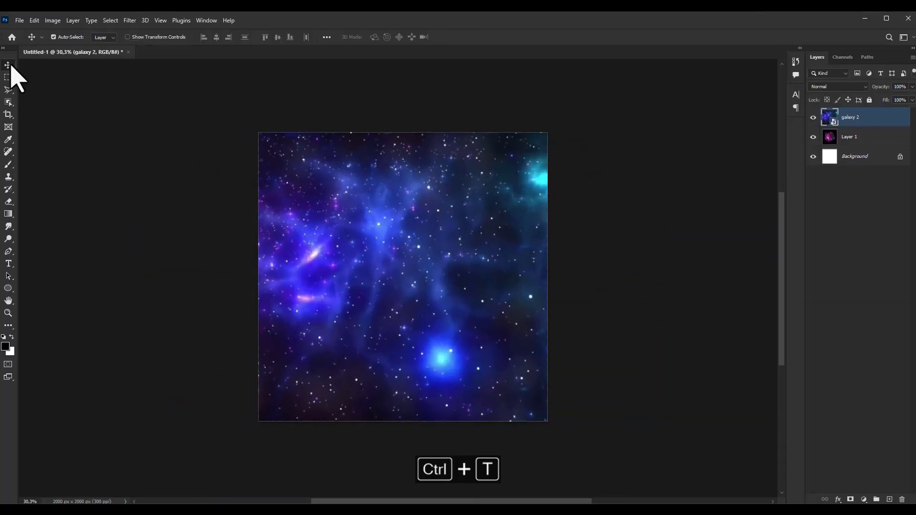
- Set the galaxy 2 layer's blend mode to Screen and strongly reduce its opacity
click(837, 86)
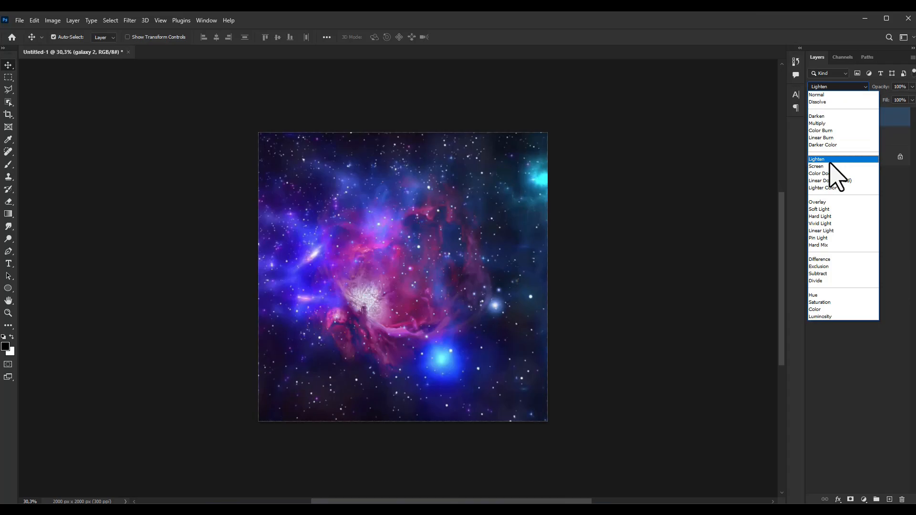
click(832, 166)
drag(912, 86, 872, 98)
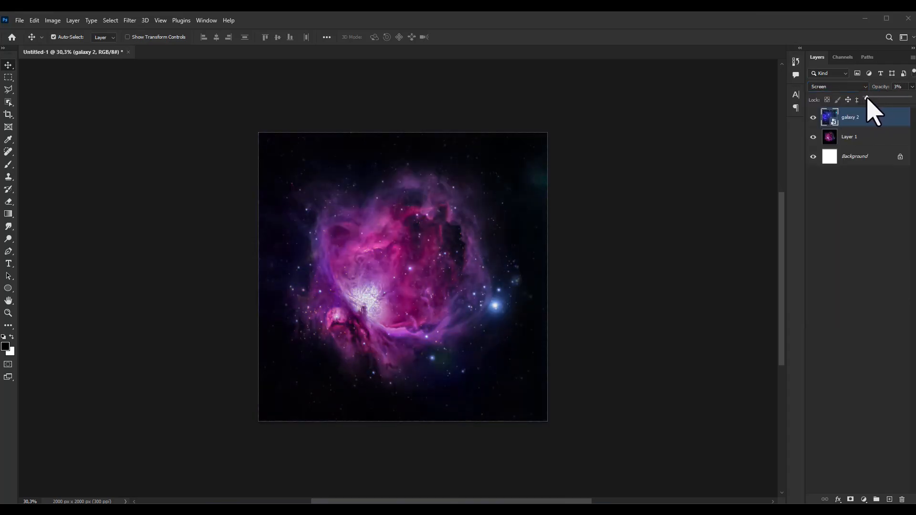
- Add a layer mask to galaxy 2 and paint black over its centre with a large soft brush at 12% flow
click(850, 499)
click(8, 164)
mouse_move(407, 243)
mouse_down()
mouse_move(424, 243)
mouse_move(446, 298)
mouse_move(411, 255)
mouse_up()
drag(370, 241, 421, 253)
drag(278, 38, 265, 49)
click(416, 303)
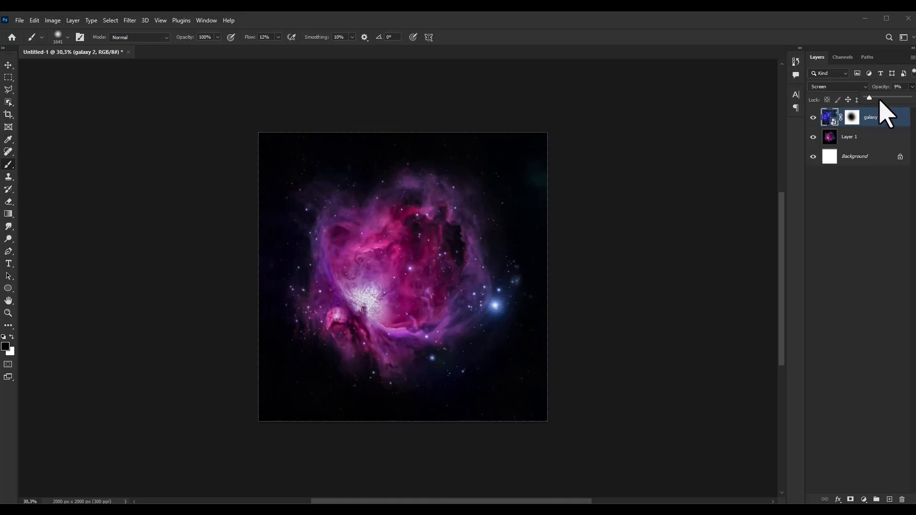
- Set the galaxy 2 layer's opacity to 20%
drag(880, 99, 875, 98)
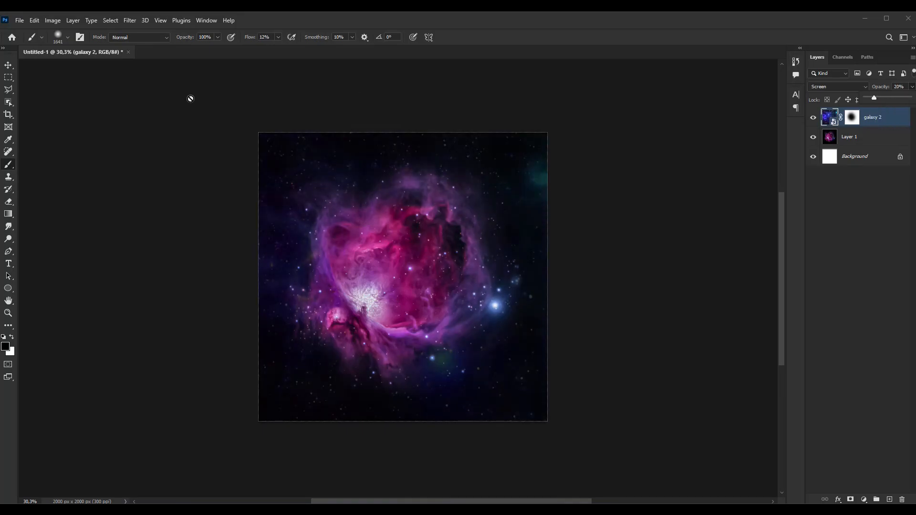
click(278, 38)
key(v)
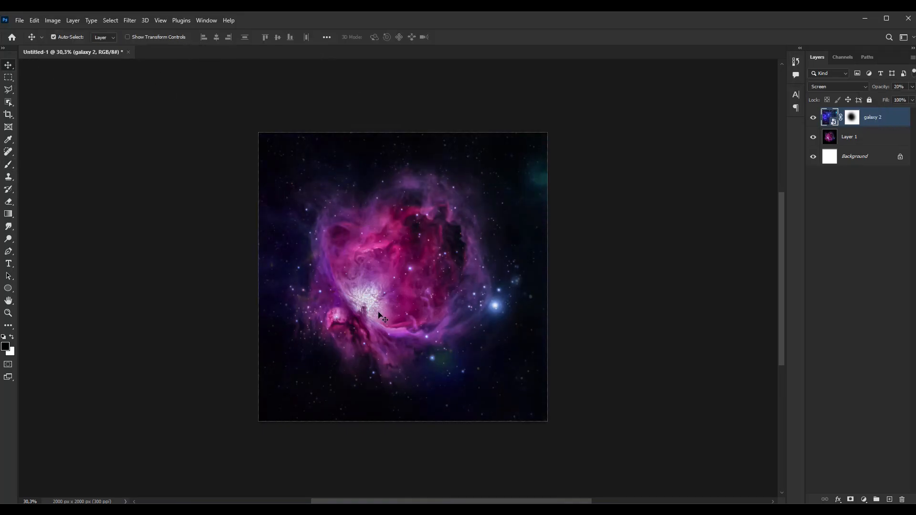
- Place the photo of the jumping woman on the canvas and select its subject
key(alt+Tab)
drag(143, 445, 395, 311)
key(Return)
click(110, 20)
click(147, 133)
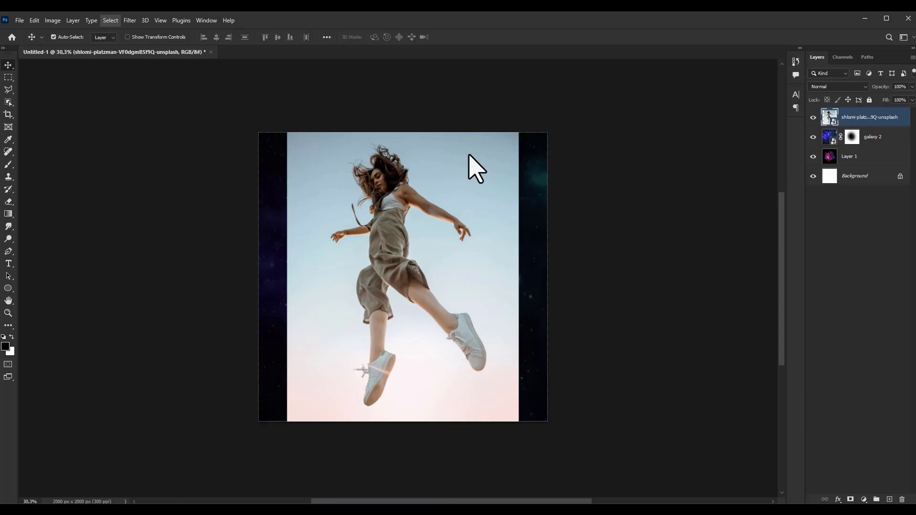
- Subtract the sky between the thumb and fingers of the woman's hand from the selection with the Quick Selection tool
scroll(462, 227, up, 12)
click(8, 102)
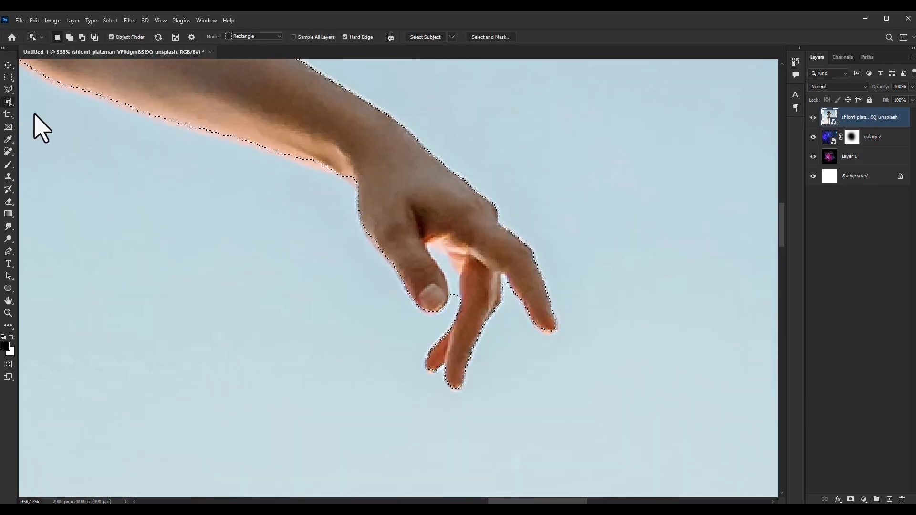
key(shift+w)
scroll(443, 281, up, 4)
drag(452, 309, 444, 343)
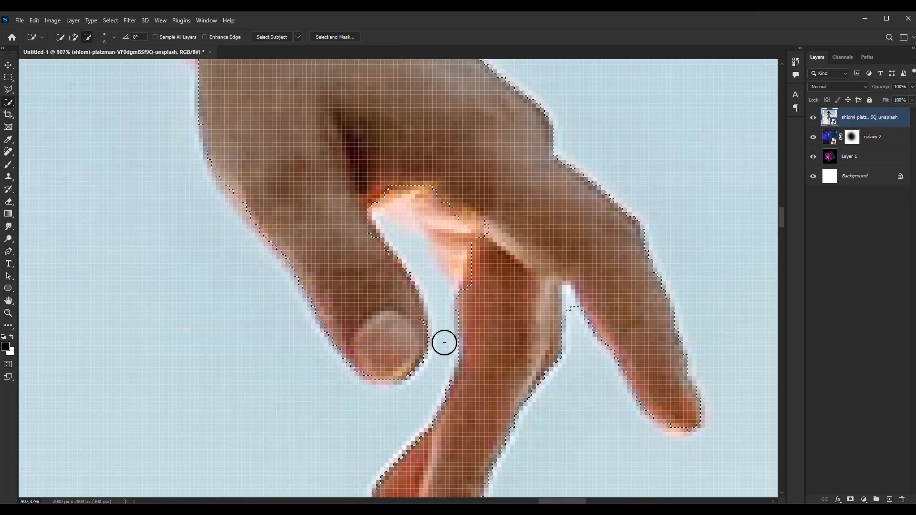
click(563, 276)
- Add the brightly lit area beneath the palm and the finger edge back to the selection with the Polygonal Lasso
key(l)
click(462, 302)
click(434, 248)
click(394, 218)
click(365, 201)
click(414, 158)
click(490, 173)
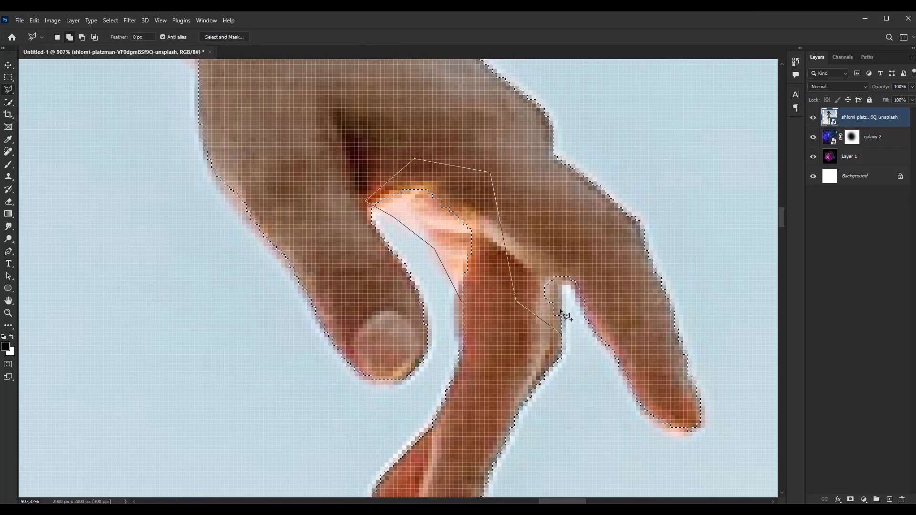
double_click(337, 125)
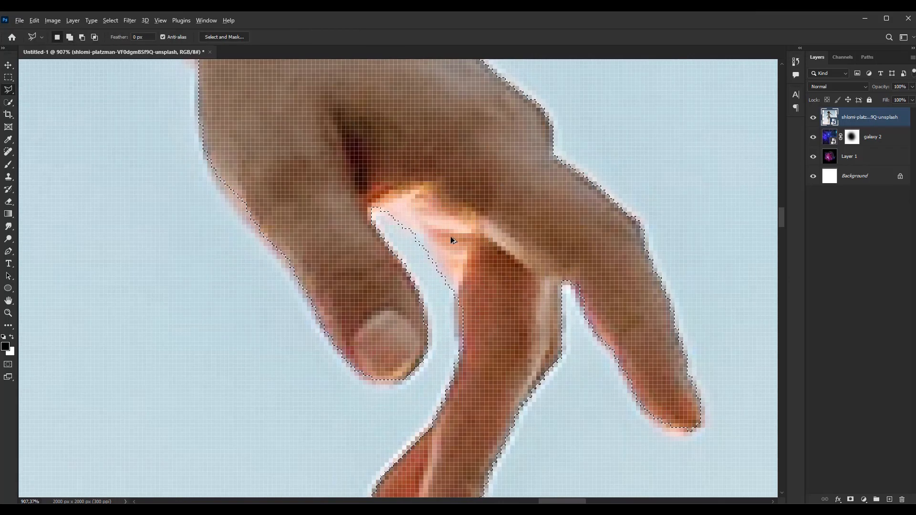
- Correct the selection along the same outstretched arm with a closed Polygonal Lasso outline
scroll(451, 238, down, 6)
scroll(184, 136, up, 3)
click(184, 136)
click(338, 192)
click(549, 256)
click(583, 277)
click(499, 188)
click(328, 128)
click(183, 134)
- Subtract the sky gap between the first two fingers of the woman's other hand from the selection
scroll(210, 146, down, 11)
mouse_move(229, 154)
mouse_down()
mouse_move(449, 303)
mouse_move(613, 275)
mouse_up()
scroll(62, 410, up, 15)
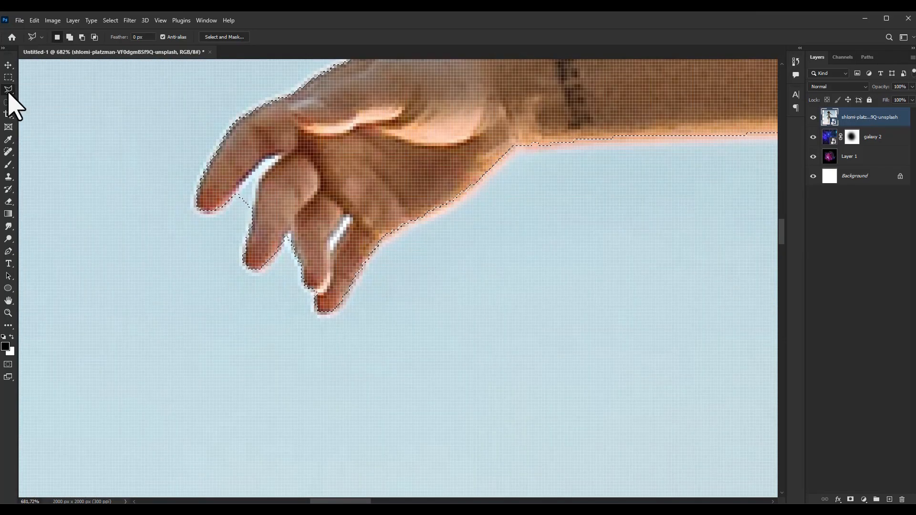
click(8, 103)
click(8, 90)
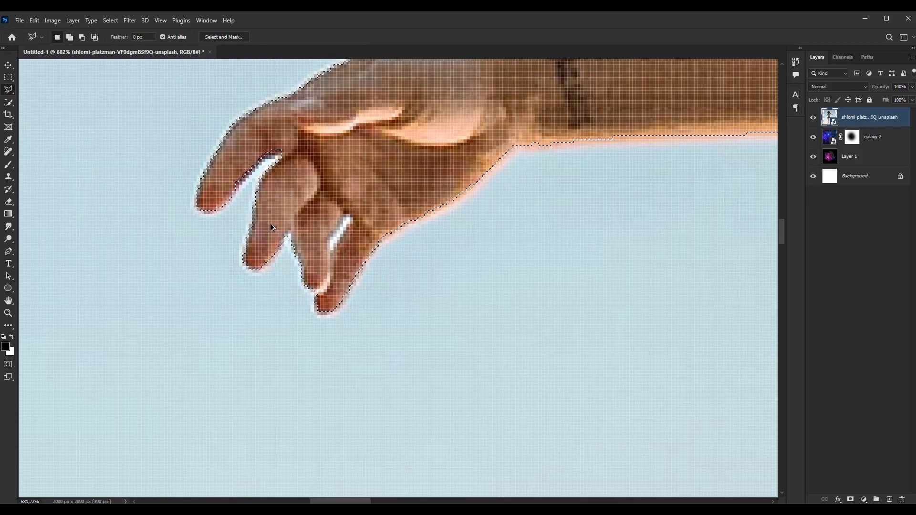
- Add a layer mask to the woman's photo from the selection to hide the sky
scroll(270, 227, down, 20)
scroll(354, 444, up, 4)
scroll(345, 238, down, 2)
click(850, 498)
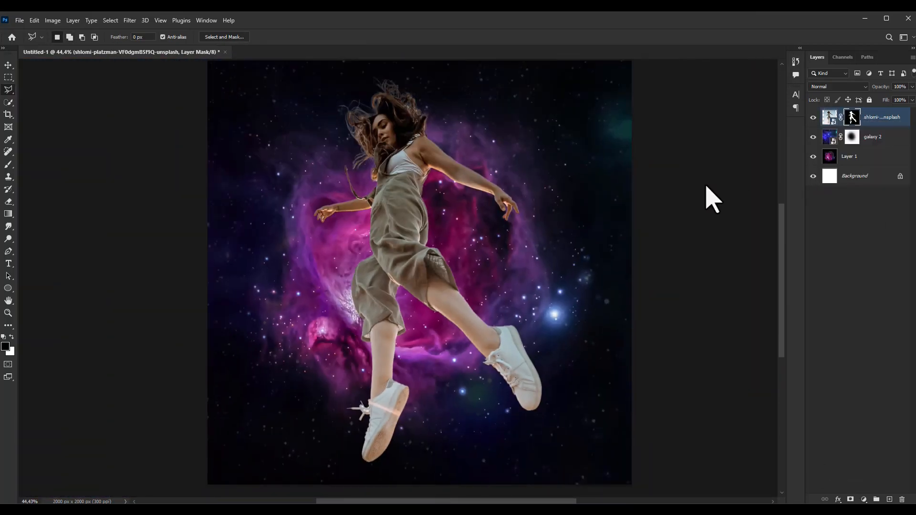
- Try refining the hair and body edges of the woman's mask with the Refine Edge Brush in Select and Mask
key(ctrl+alt+r)
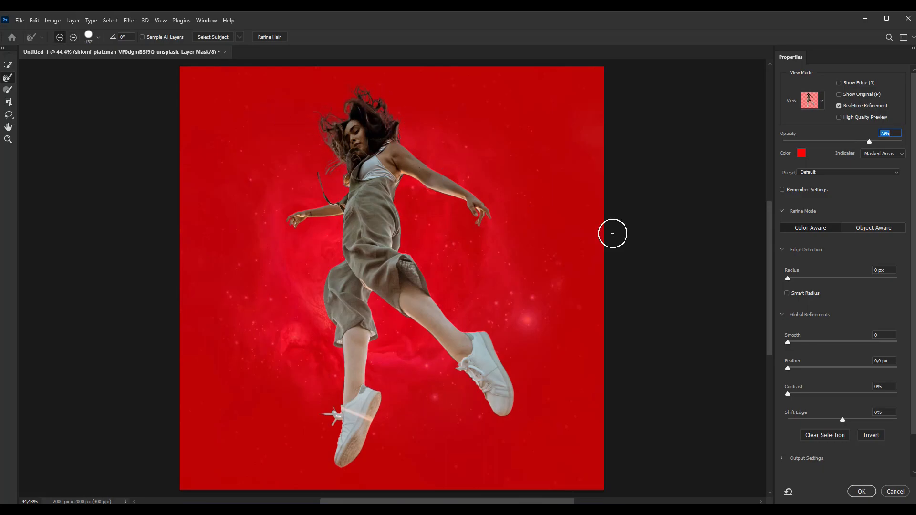
key(ctrl+plus)
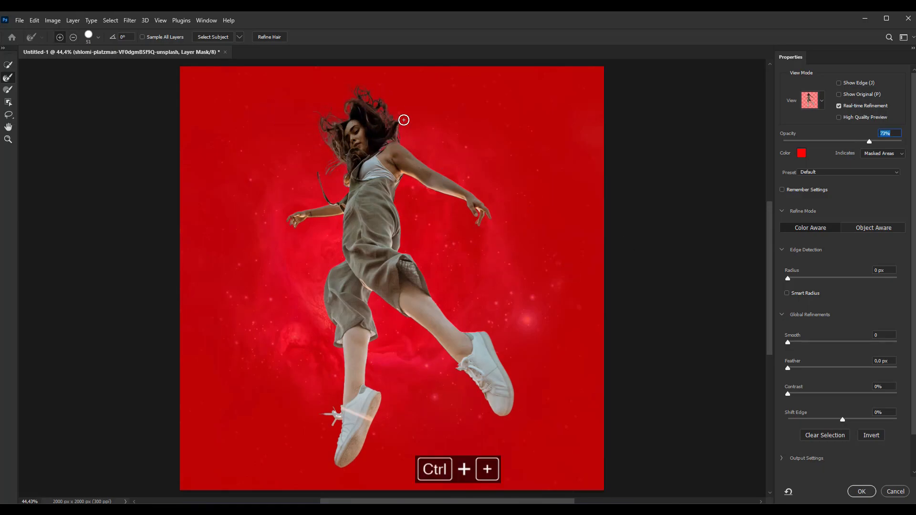
key(ctrl+plus)
key(ctrl+plus)
key(ctrl+plus)
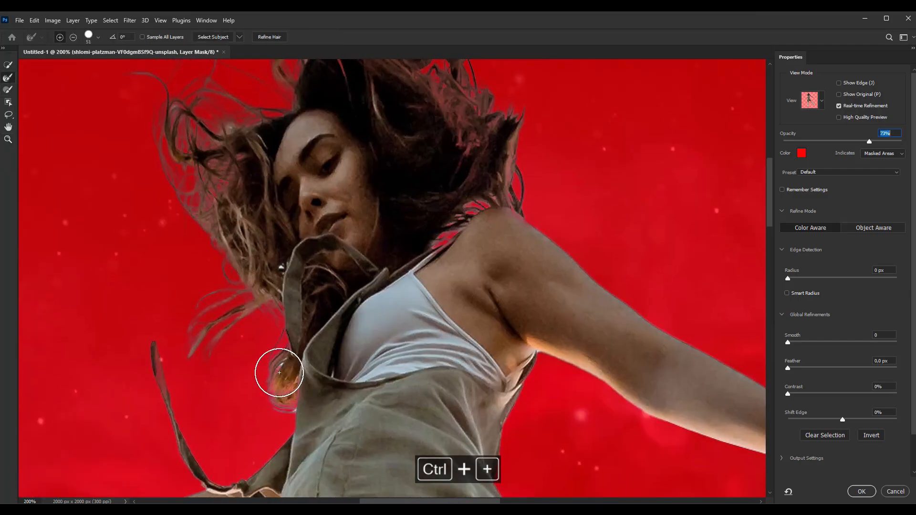
scroll(282, 265, down, 20)
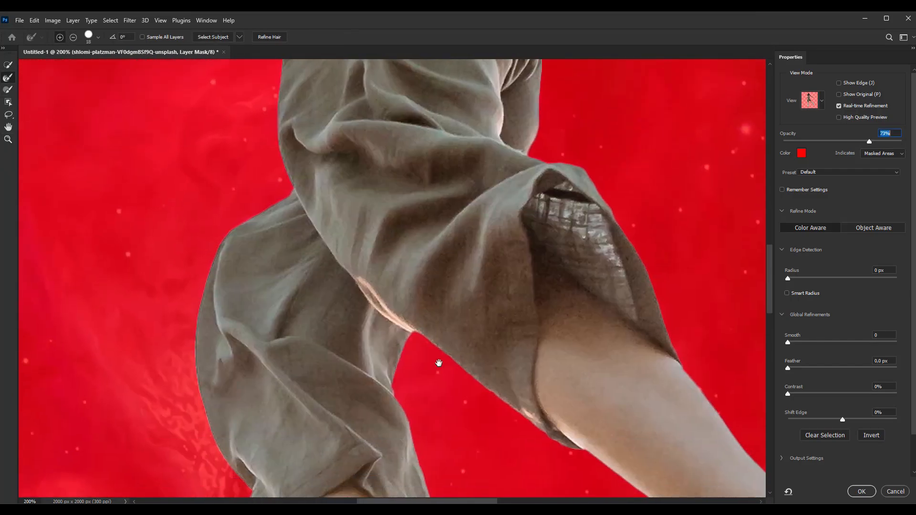
scroll(426, 198, down, 5)
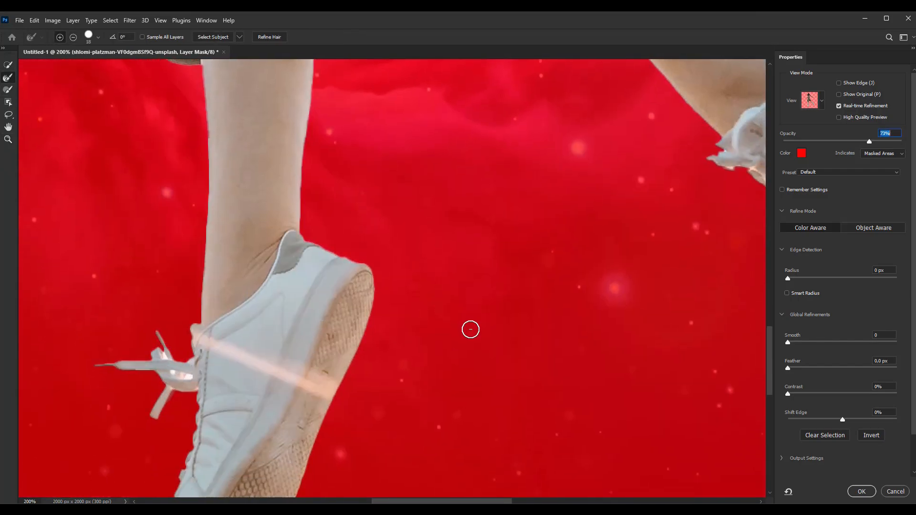
- Apply Feather 1.9 px, Contrast 27% and Shift Edge -8% to the woman's mask
key(z)
key(ctrl+minus)
key(ctrl+minus)
key(ctrl+minus)
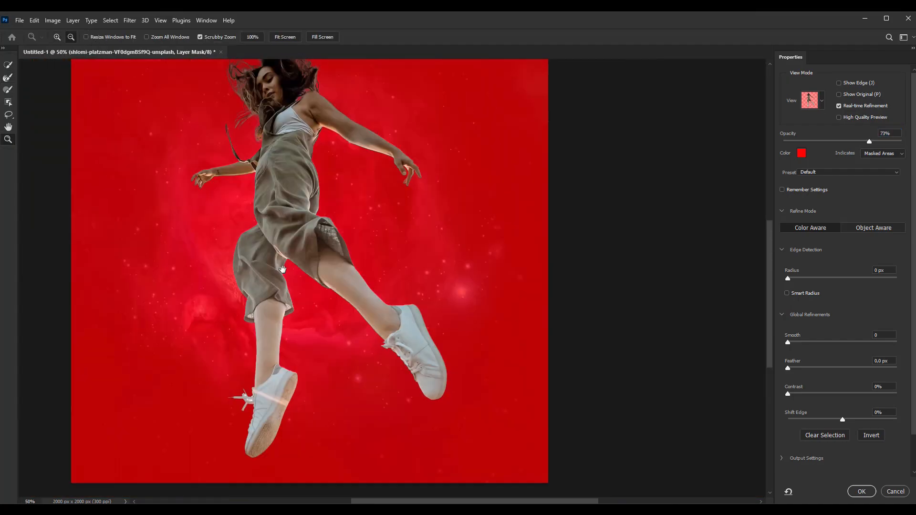
drag(843, 419, 847, 422)
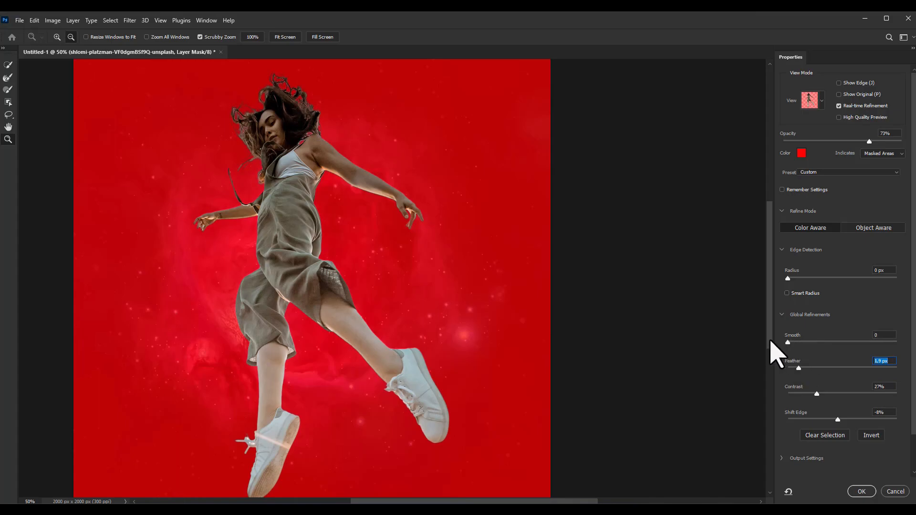
click(862, 491)
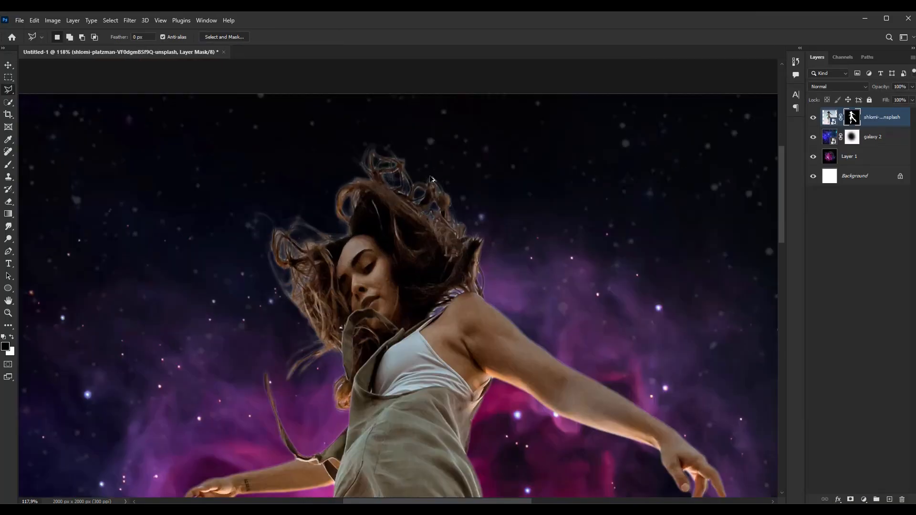
- Try refining the woman's mask in Select and Mask with overlay opacity 10%, Radius 1 px and Shift Edge -28%
right_click(852, 117)
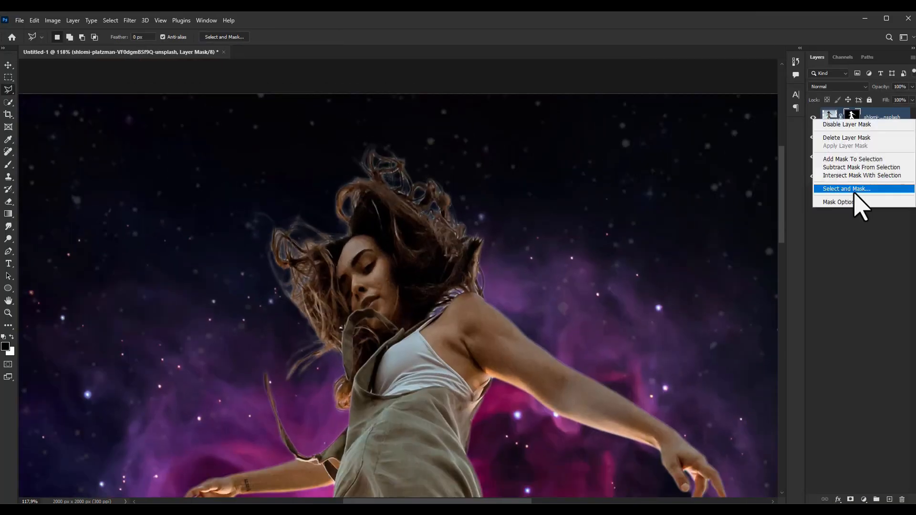
click(854, 190)
drag(843, 141, 794, 142)
drag(843, 420, 816, 420)
mouse_move(790, 368)
mouse_down()
mouse_move(812, 367)
mouse_move(782, 367)
mouse_up()
drag(788, 343, 838, 341)
drag(796, 278, 794, 279)
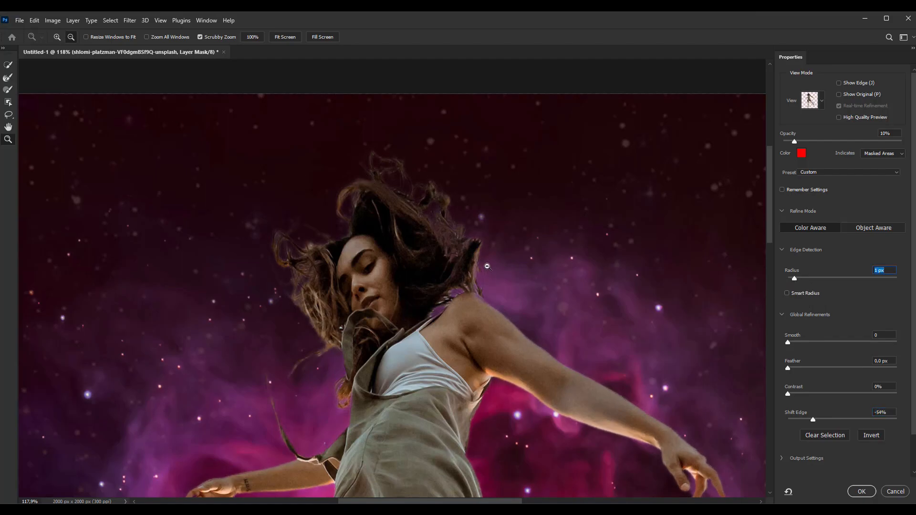
click(504, 261)
mouse_move(813, 420)
mouse_down()
mouse_move(839, 420)
mouse_move(828, 419)
mouse_up()
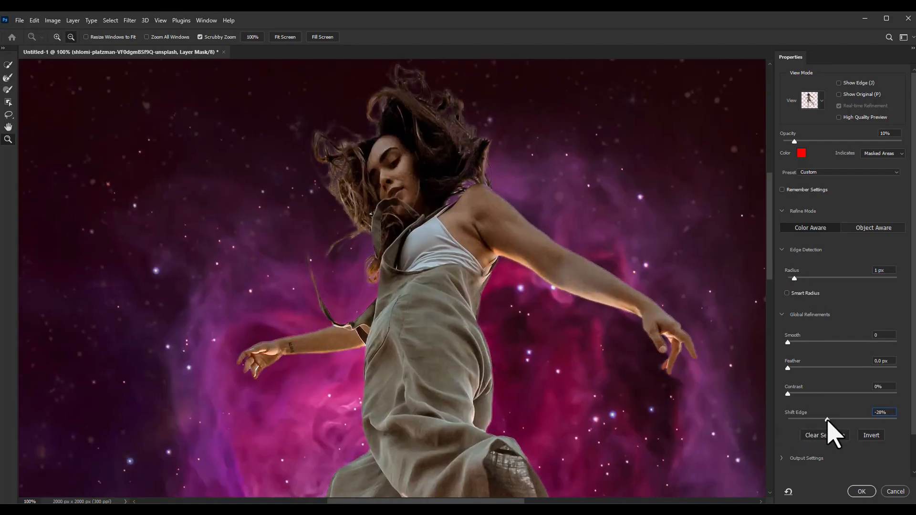
key(Return)
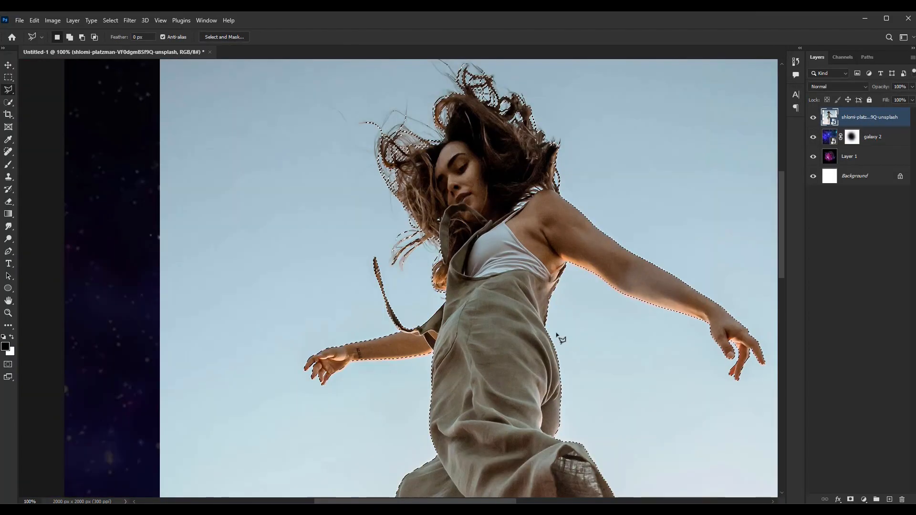
- Mask the woman's photo again from the restored selection and refine the mask with Shift Edge -62%
click(53, 21)
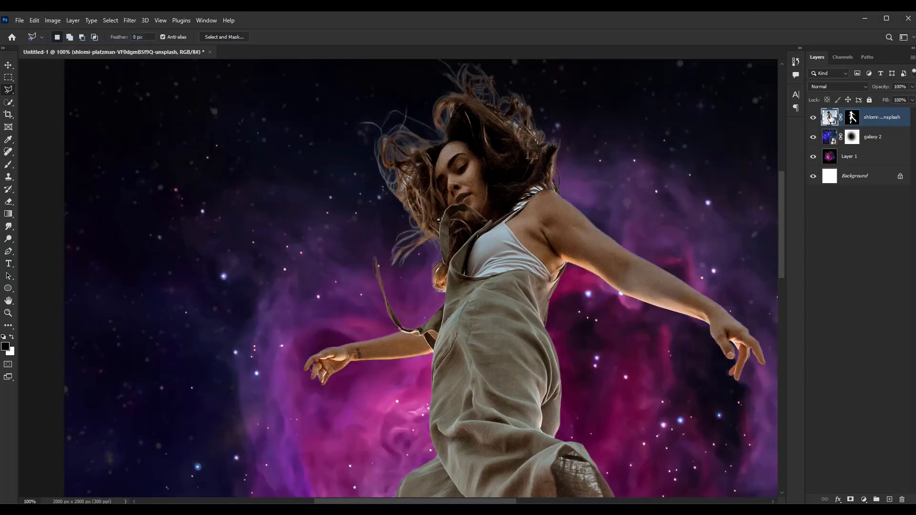
right_click(829, 116)
click(855, 191)
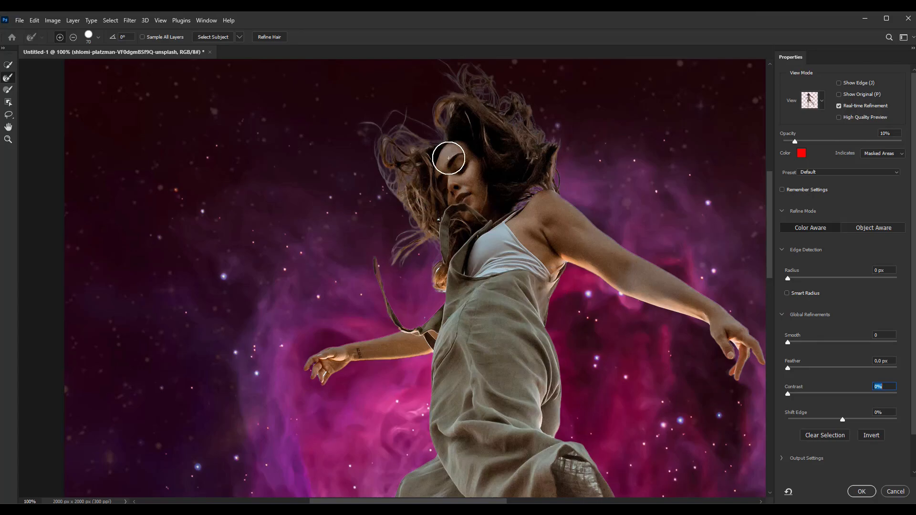
drag(842, 420, 812, 415)
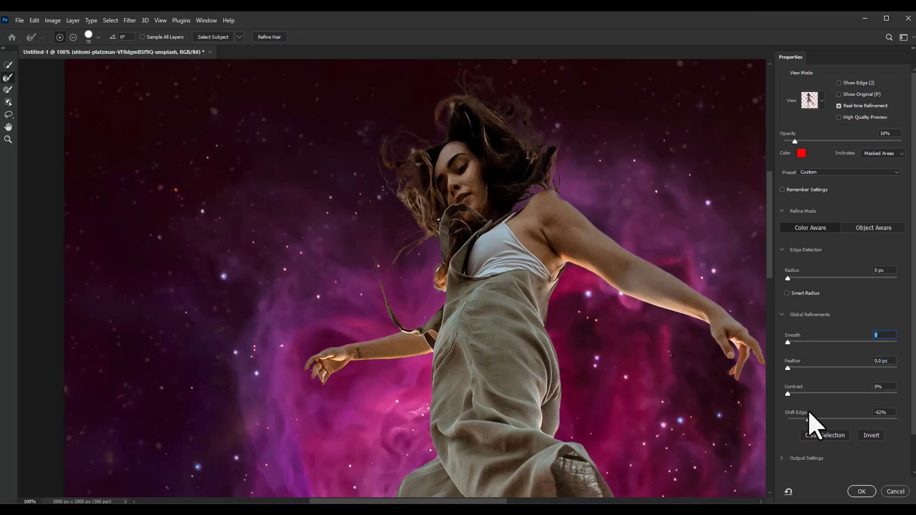
click(863, 492)
- Paint white on the woman's layer mask with a small brush along the fingers of her smaller, tattooed-arm hand
key(b)
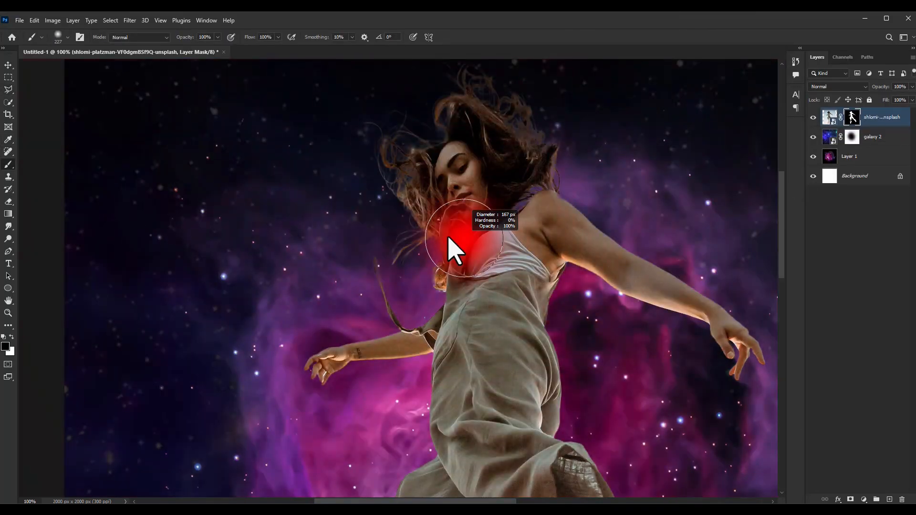
drag(448, 238, 418, 237)
scroll(304, 373, up, 17)
key(x)
drag(285, 328, 233, 327)
drag(358, 372, 353, 372)
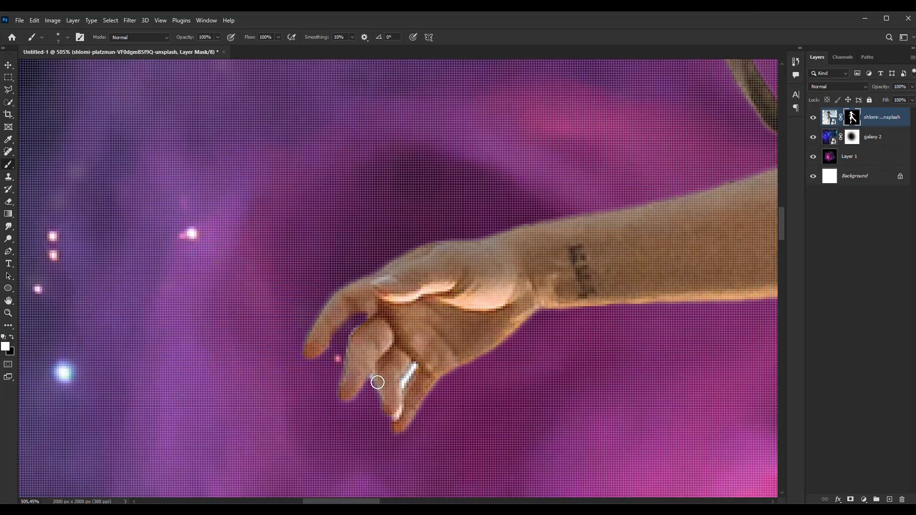
- Paint black on the mask to hide the bright sky gap between the last two fingers of that hand
key(x)
scroll(397, 373, up, 11)
drag(444, 373, 430, 370)
drag(415, 406, 446, 358)
scroll(470, 391, down, 20)
drag(448, 170, 348, 243)
drag(255, 91, 276, 91)
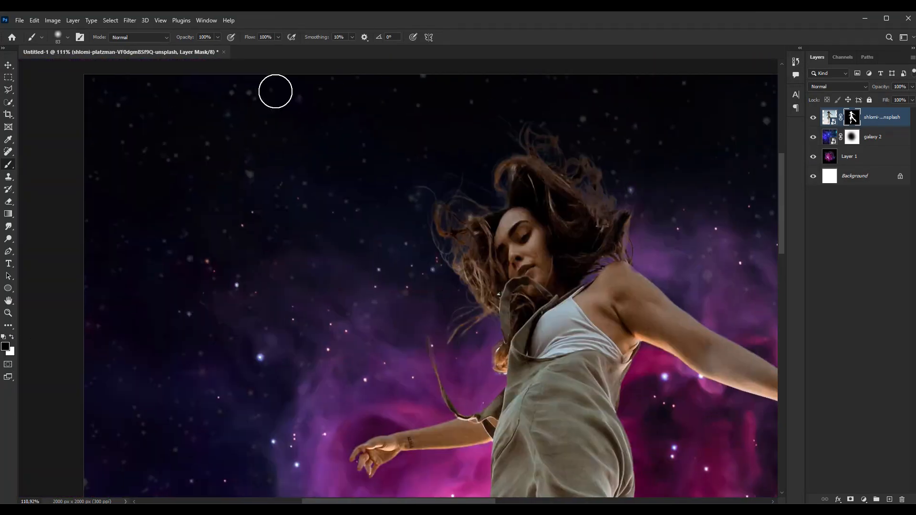
scroll(473, 190, down, 15)
- Scale the woman's layer down to 91.38% and place her centrally over the nebula
click(8, 65)
scroll(524, 328, up, 1)
drag(478, 305, 485, 313)
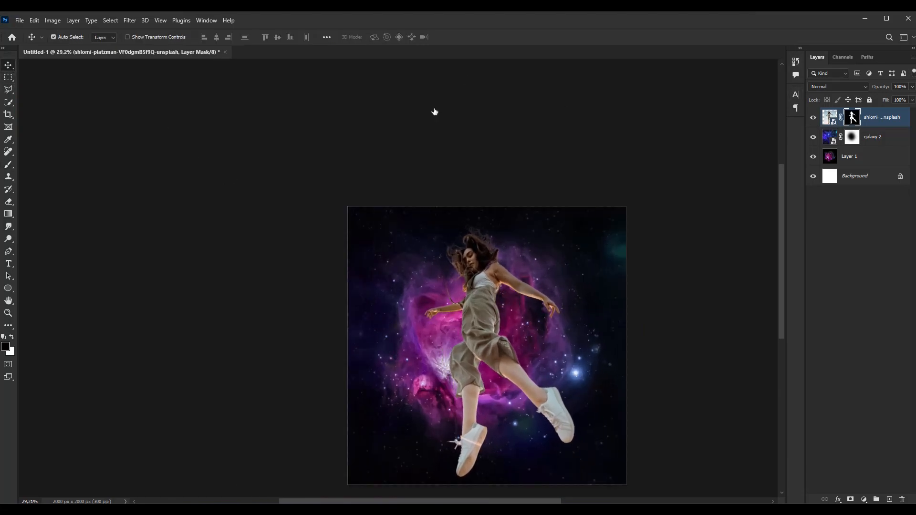
key(ctrl+t)
drag(607, 212, 596, 225)
drag(565, 267, 562, 260)
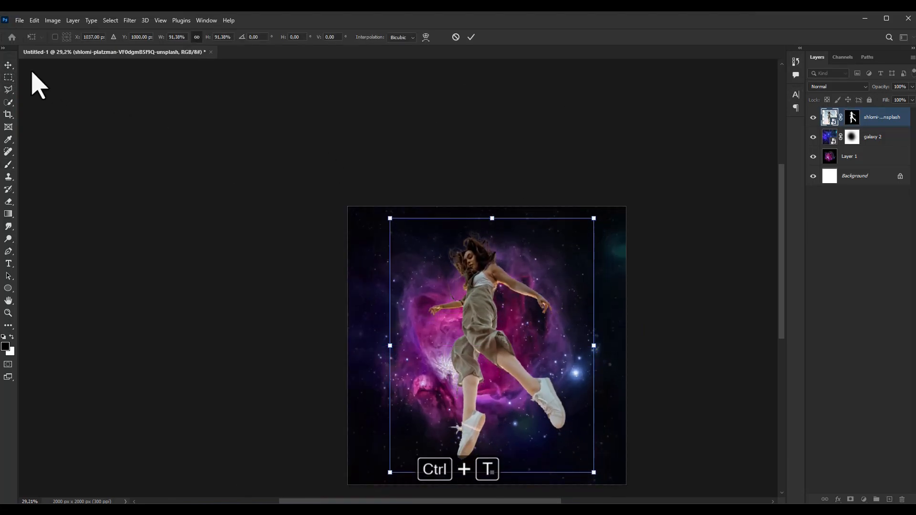
key(Return)
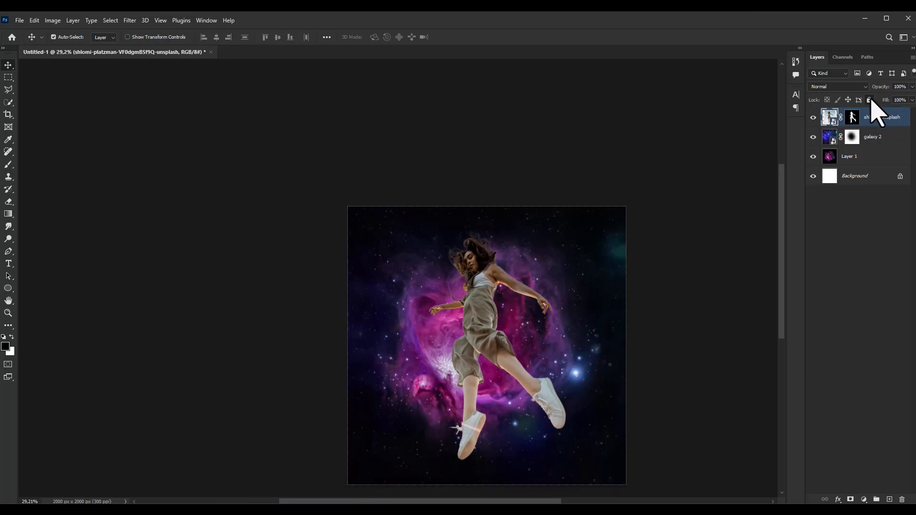
- Lock the woman's layer and merge the galaxy 2 layer with Layer 1 beneath it
click(875, 136)
key(ctrl+e)
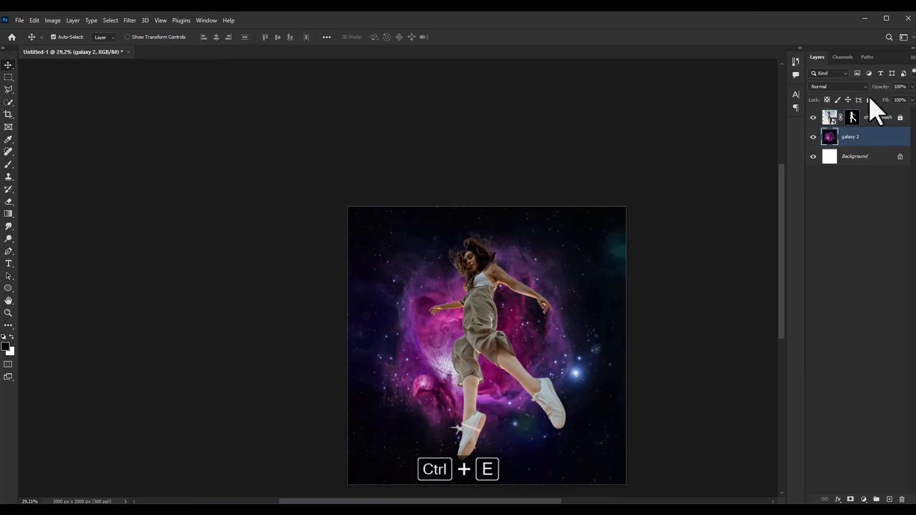
- Place the full moon image into the composition, lock the merged galaxy layer and stack the moon above the woman
key(alt+Tab)
drag(290, 209, 448, 316)
key(Return)
drag(841, 141, 846, 113)
drag(542, 344, 530, 329)
- Create a black 1000 × 1000 px circle with the Ellipse tool above the moon image
click(8, 288)
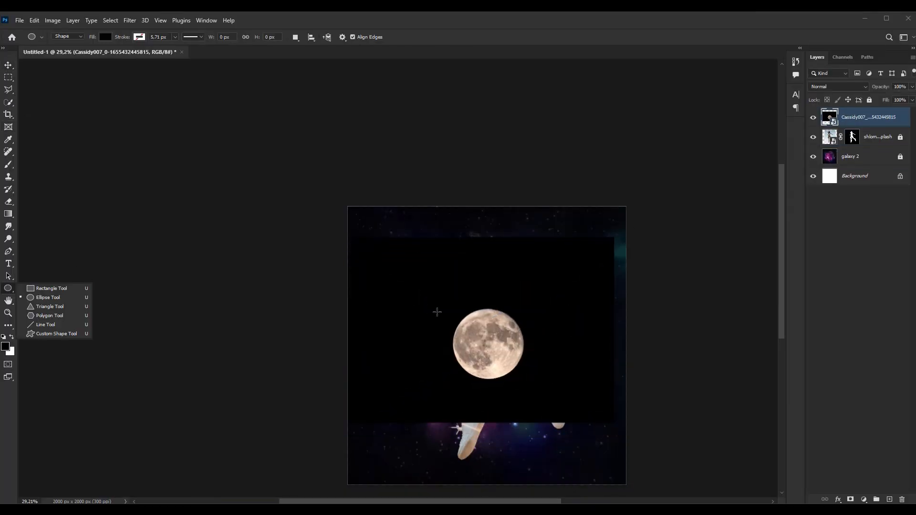
click(436, 311)
text(0)
click(425, 196)
click(7, 67)
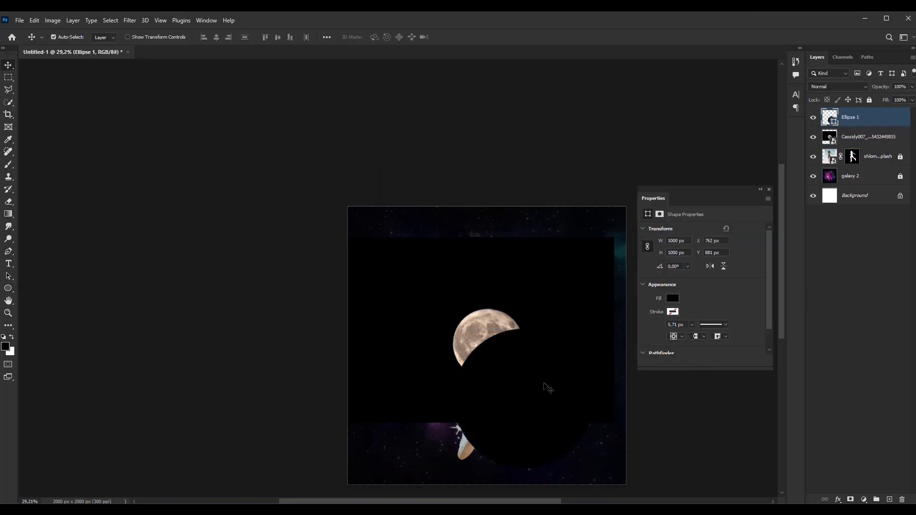
- Lower the circle's opacity, then move and scale it to match the moon's outline
drag(545, 385, 508, 328)
click(913, 87)
drag(902, 97, 890, 98)
key(ctrl+t)
drag(556, 271, 514, 313)
scroll(476, 346, up, 3)
scroll(487, 353, up, 1)
drag(486, 345, 489, 352)
drag(545, 303, 562, 298)
key(Return)
- Mask the moon image with a selection loaded from the circle and delete the circle layer
ctrl+click(829, 117)
click(854, 137)
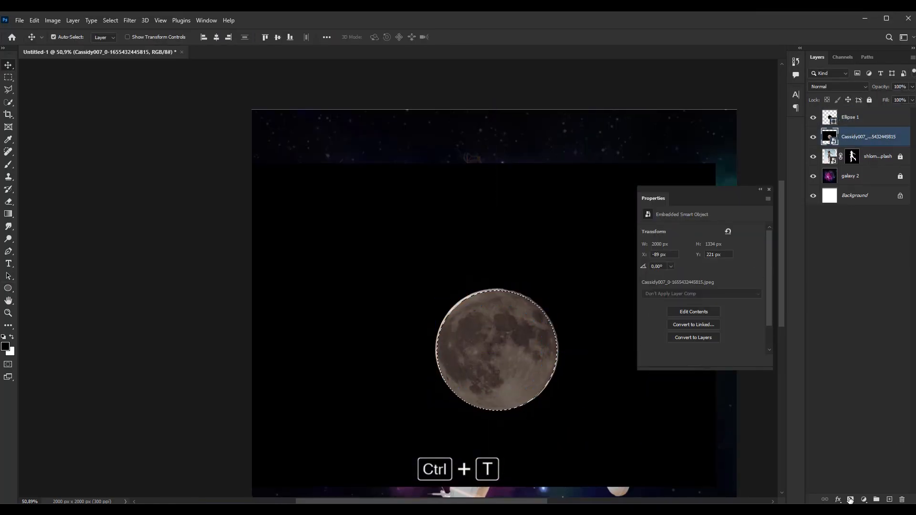
click(850, 499)
click(832, 122)
key(Delete)
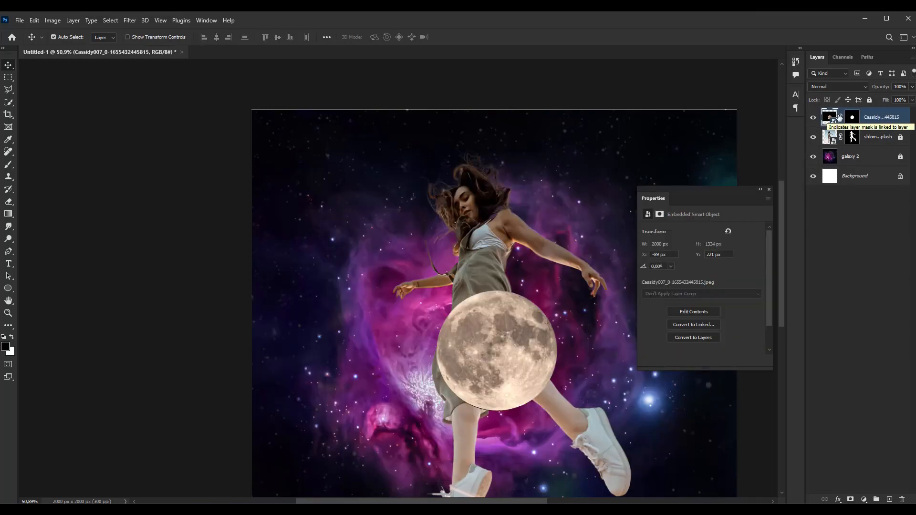
- Adjust the masked moon's look with a Camera Raw Filter
click(760, 189)
click(134, 21)
click(157, 93)
click(628, 125)
click(604, 125)
drag(662, 313, 691, 312)
click(707, 471)
- Scale the moon down and position it beside the woman's hip, below her larger outstretched arm
key(ctrl+t)
drag(715, 162, 665, 195)
drag(578, 306, 631, 290)
key(Return)
- Duplicate the moon beneath the woman's layer, enlarge the copy and position it behind her shoulder
key(ctrl+j)
drag(829, 120, 831, 222)
key(ctrl+t)
drag(552, 300, 523, 168)
drag(645, 278, 685, 293)
key(Return)
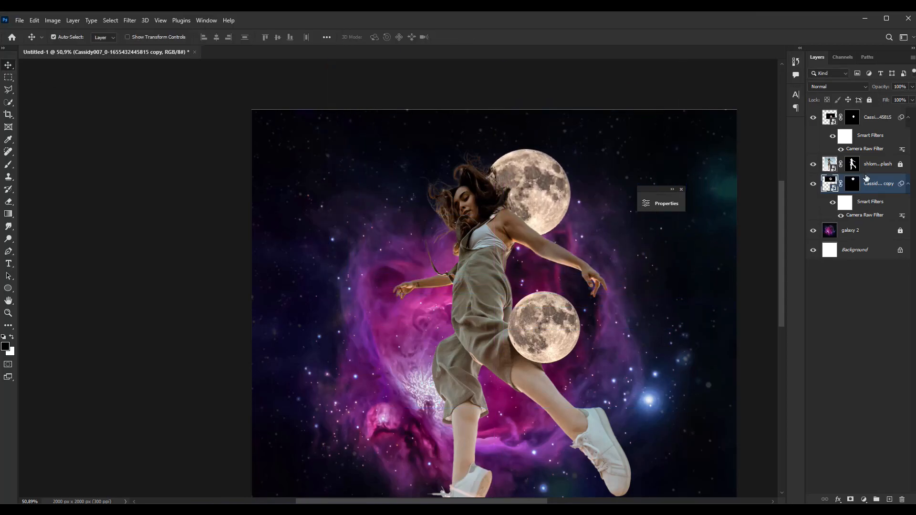
- Add a Multiply drop shadow to the moon at her hip with opacity 44%, angle 53° and distance 53 px
click(871, 125)
double_click(890, 127)
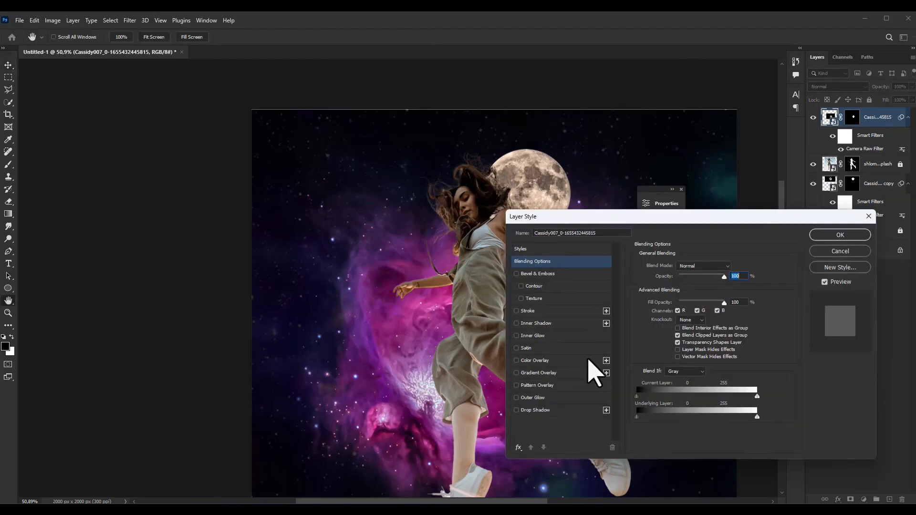
click(539, 412)
drag(786, 298, 796, 281)
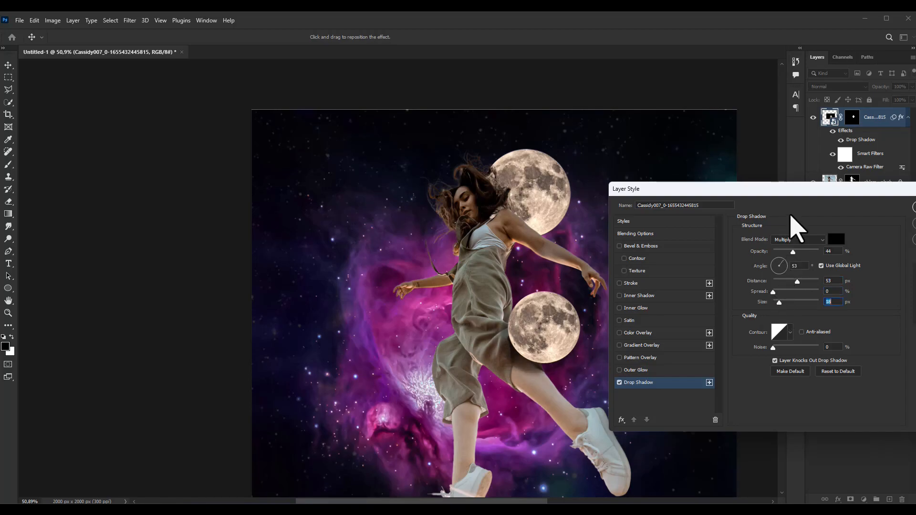
key(Return)
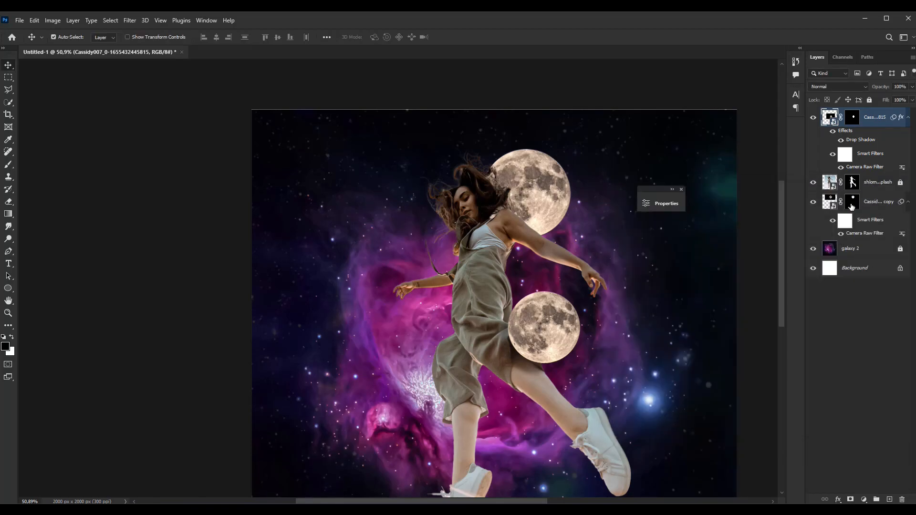
- Duplicate the moon behind the woman's shoulder, shrink the copy and place it above her smaller, tattooed-arm hand
click(827, 202)
key(ctrl+j)
key(ctrl+t)
drag(687, 292, 578, 221)
drag(548, 184, 444, 239)
drag(475, 276, 555, 471)
key(Return)
- Duplicate the small moon, scale the copy to 84.51% and place it between the woman's shoes
key(ctrl+j)
key(ctrl+t)
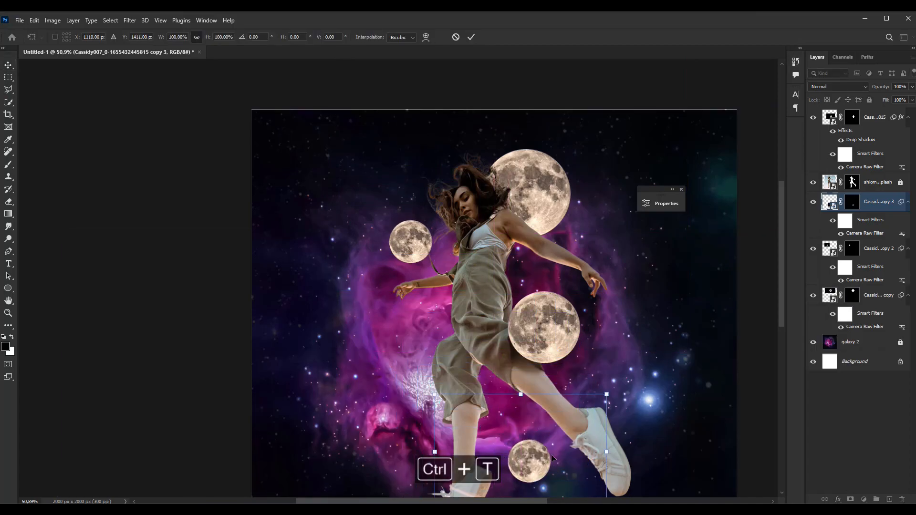
scroll(542, 405, down, 6)
drag(543, 403, 586, 432)
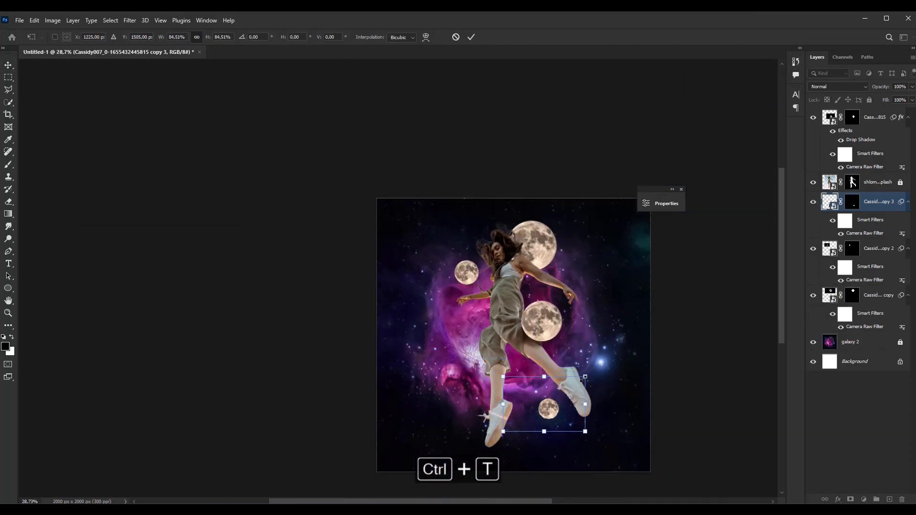
click(9, 65)
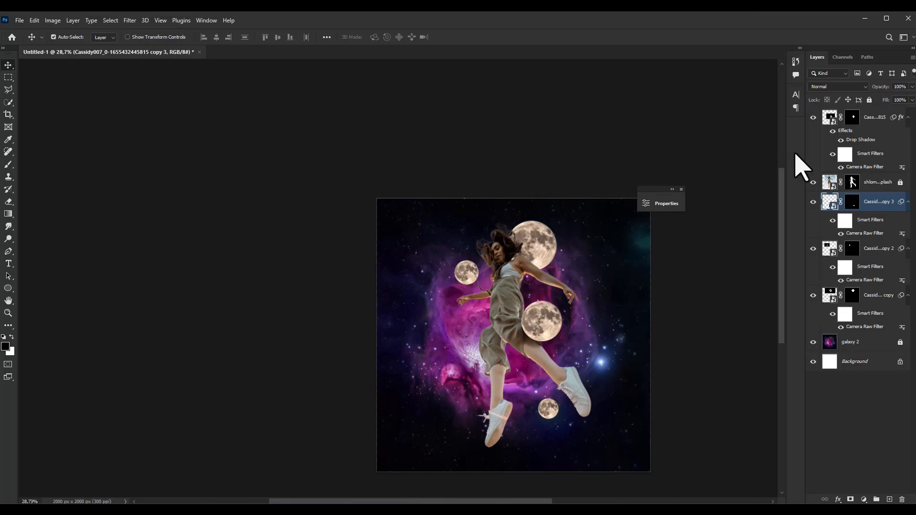
- Shift the moon at her hip slightly outward and enlarge the big moon behind her shoulder
click(817, 121)
key(ctrl+t)
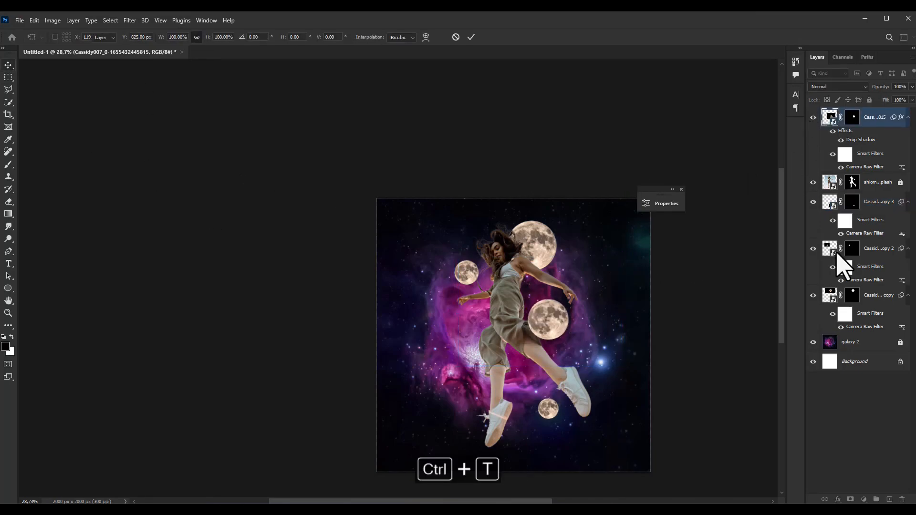
click(874, 296)
key(ctrl+t)
drag(419, 167, 389, 138)
key(Return)
scroll(591, 325, down, 3)
scroll(600, 335, up, 3)
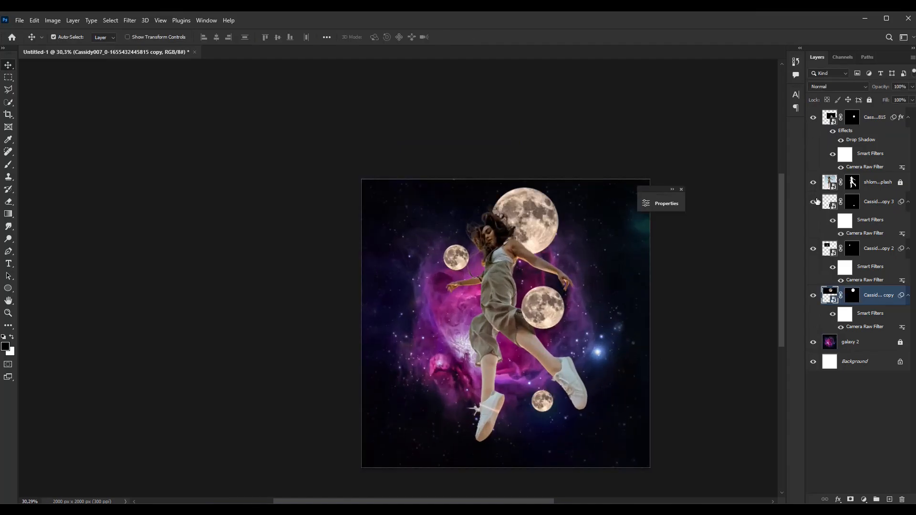
- Move the small moon above her tattooed-arm hand to just below that hand and rotate it 24.67°
click(814, 253)
click(852, 251)
key(ctrl+t)
drag(473, 253, 463, 311)
key(Return)
key(ctrl+t)
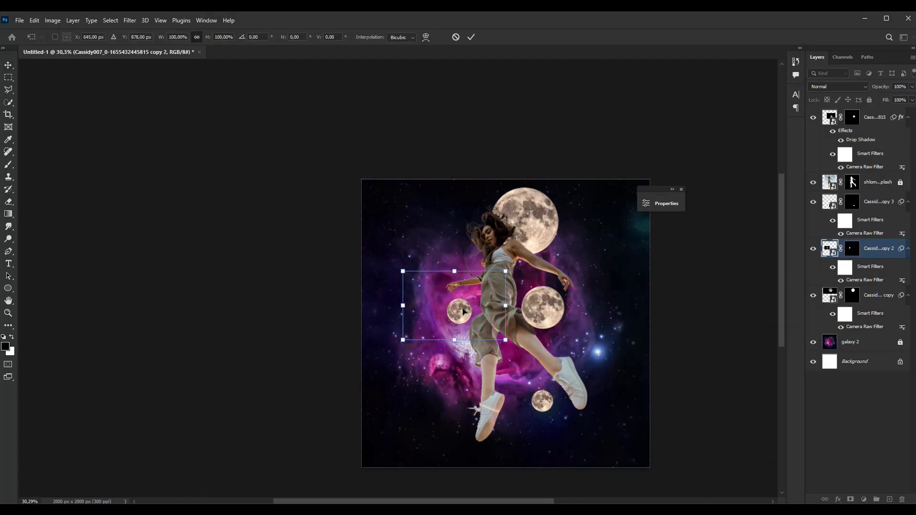
drag(527, 257, 541, 291)
click(7, 66)
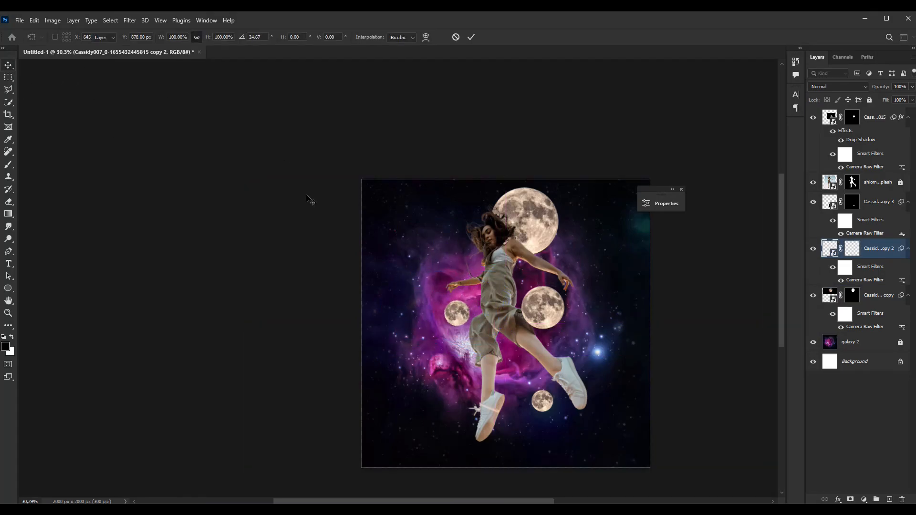
scroll(549, 234, down, 9)
scroll(542, 261, up, 11)
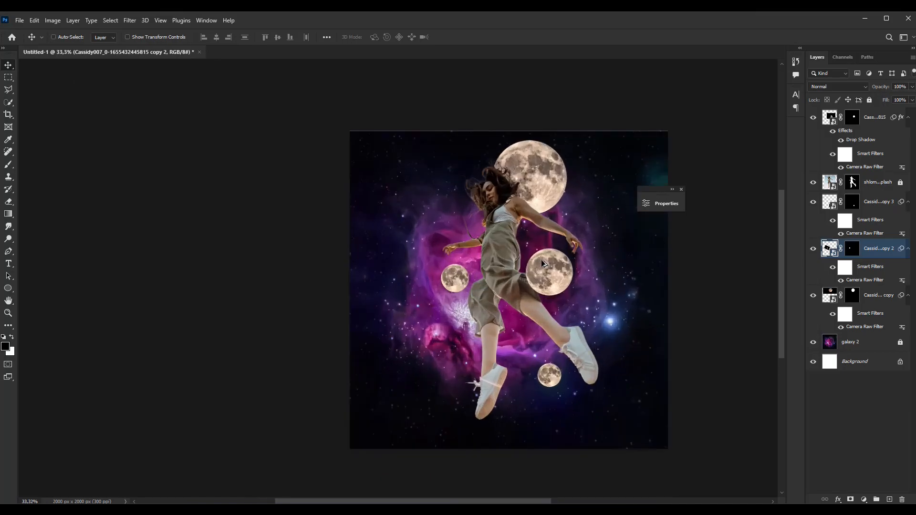
- Enlarge the big moon further and position it directly behind the woman's head
click(826, 296)
key(ctrl+t)
drag(613, 214, 559, 223)
drag(625, 271, 677, 284)
key(Return)
scroll(535, 245, down, 5)
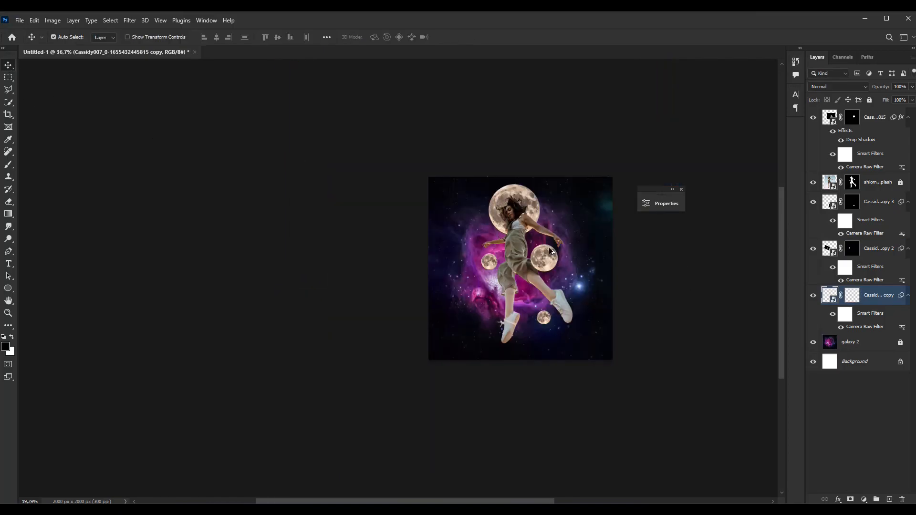
scroll(546, 249, up, 7)
click(682, 190)
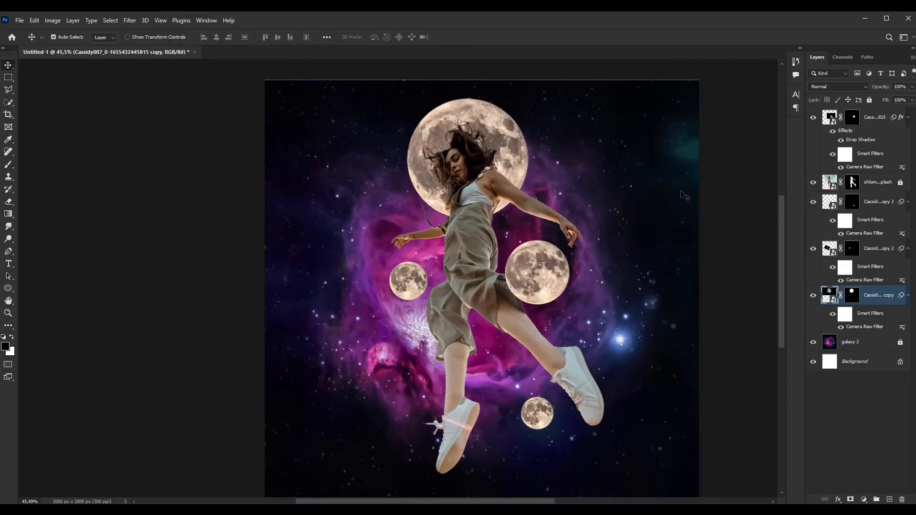
- Add a clipped Hue/Saturation adjustment to the big moon with Hue +151, Saturation -25 and Lightness +9
click(813, 296)
click(864, 500)
click(880, 406)
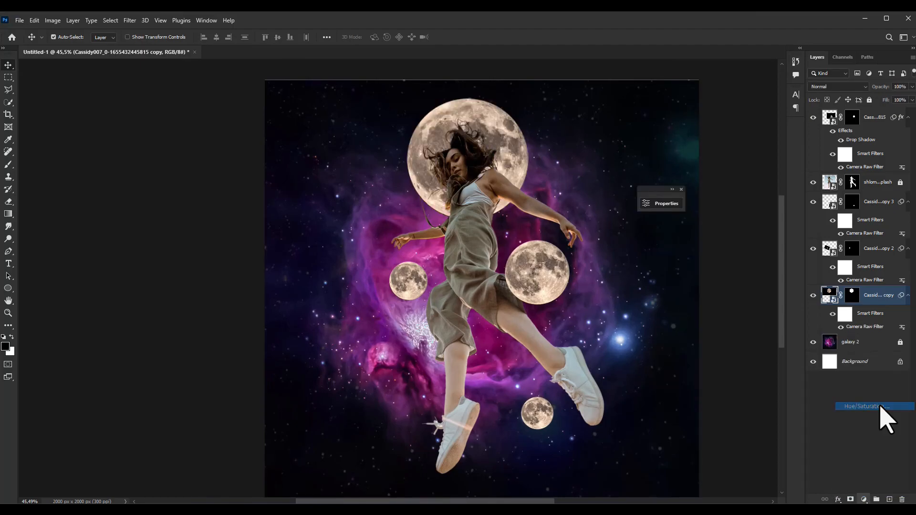
drag(565, 266, 614, 268)
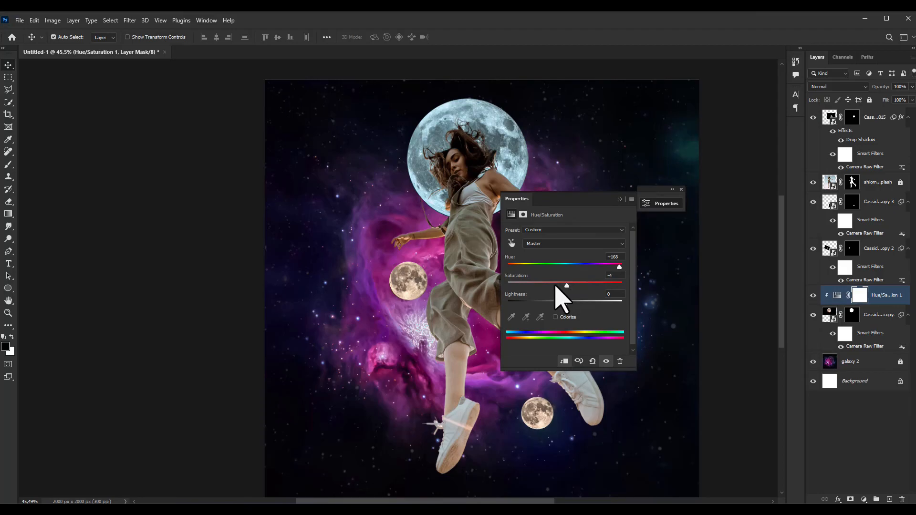
drag(565, 304, 570, 304)
drag(614, 267, 616, 266)
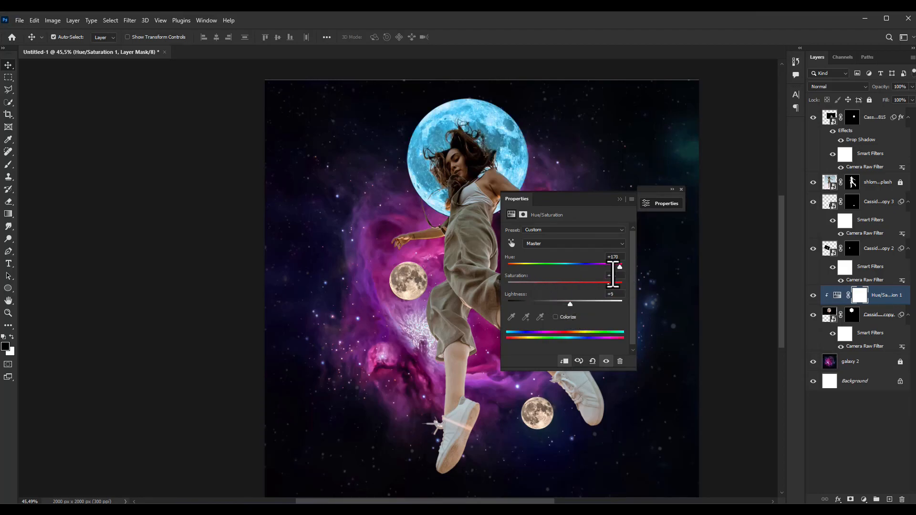
drag(534, 285, 552, 285)
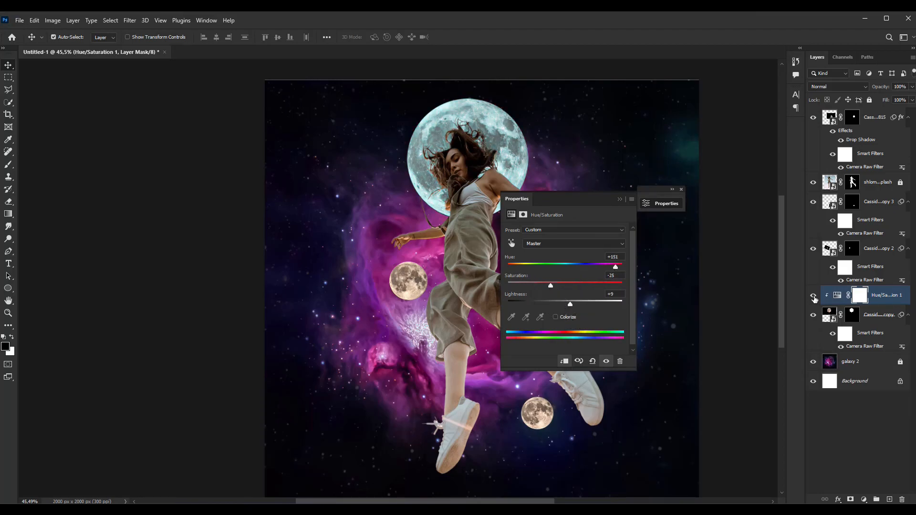
click(650, 204)
- Add a clipped Hue/Saturation adjustment to the small moon below her tattooed-arm hand with Hue +28 and Saturation +50
click(828, 253)
click(864, 499)
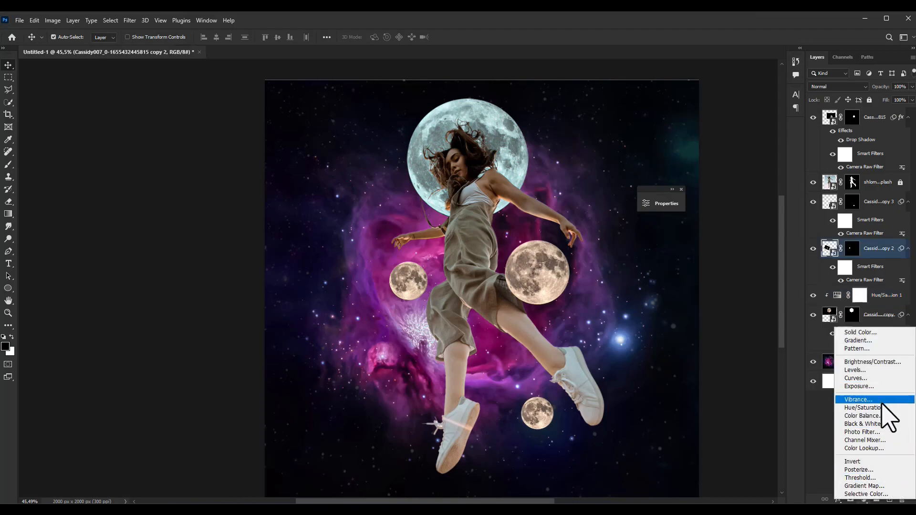
click(886, 414)
click(564, 361)
mouse_move(565, 265)
mouse_down()
mouse_move(529, 266)
mouse_move(581, 267)
mouse_up()
drag(544, 200, 650, 180)
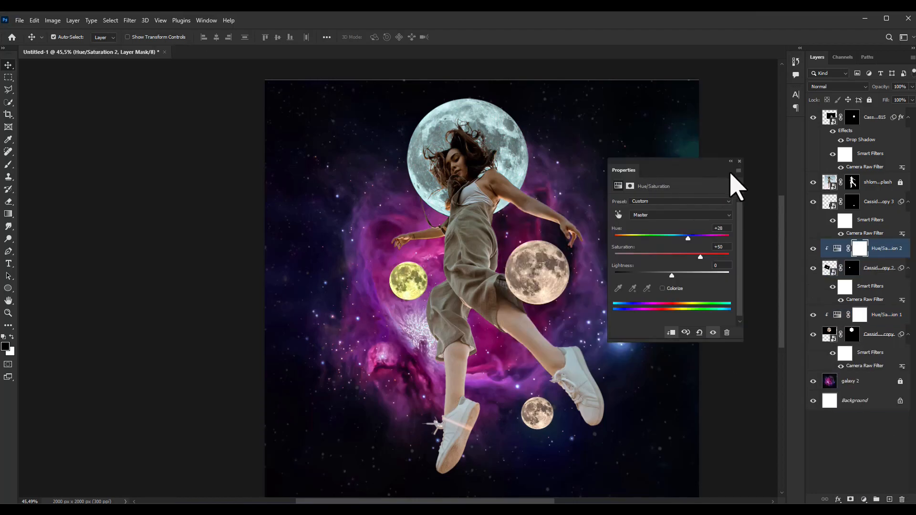
click(740, 162)
- Tint the moon between her shoes with a clipped Hue/Saturation adjustment at Hue -13, Saturation +73 and Lightness -7
click(866, 202)
click(863, 499)
click(801, 421)
key(ctrl+alt+g)
drag(672, 237, 645, 237)
drag(672, 254, 668, 276)
drag(656, 237, 699, 236)
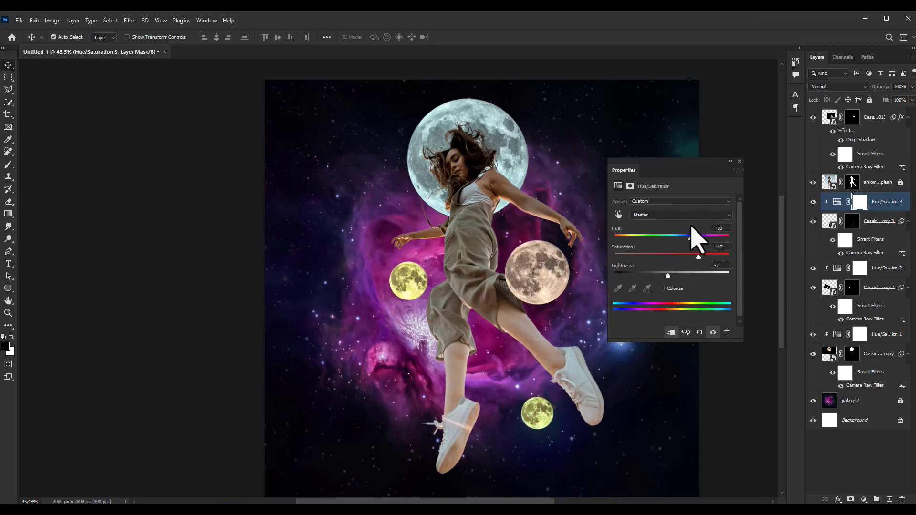
drag(691, 228, 667, 230)
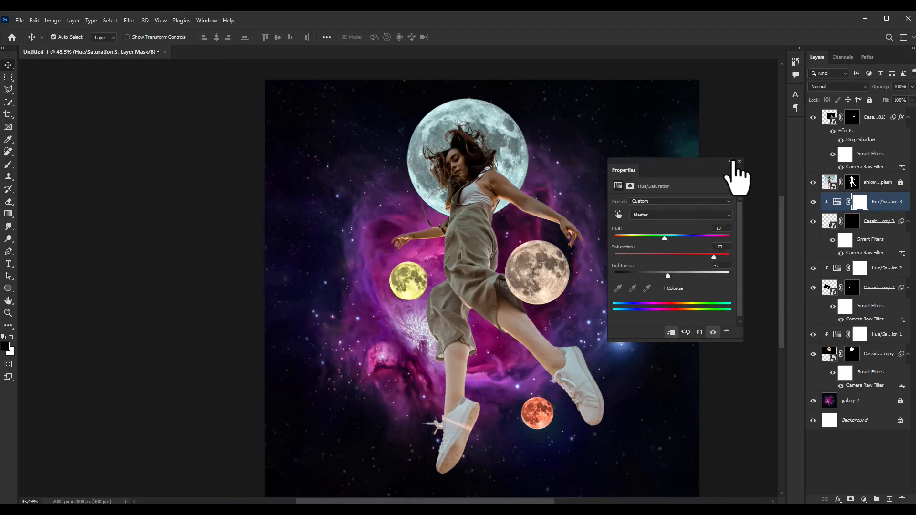
click(731, 161)
- Color the moon at her hip purple with a clipped Hue/Saturation adjustment
click(853, 182)
click(830, 117)
click(864, 499)
click(866, 406)
click(534, 333)
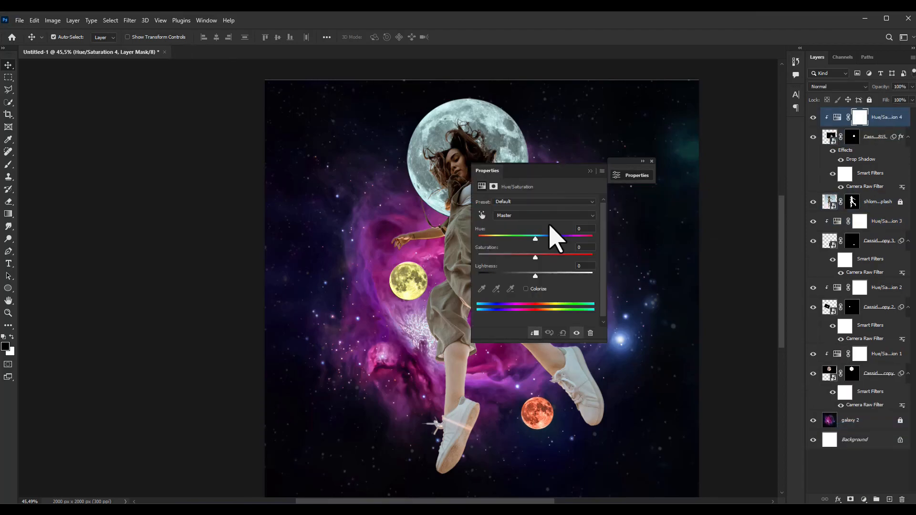
click(643, 162)
drag(668, 161, 694, 250)
drag(697, 327, 731, 343)
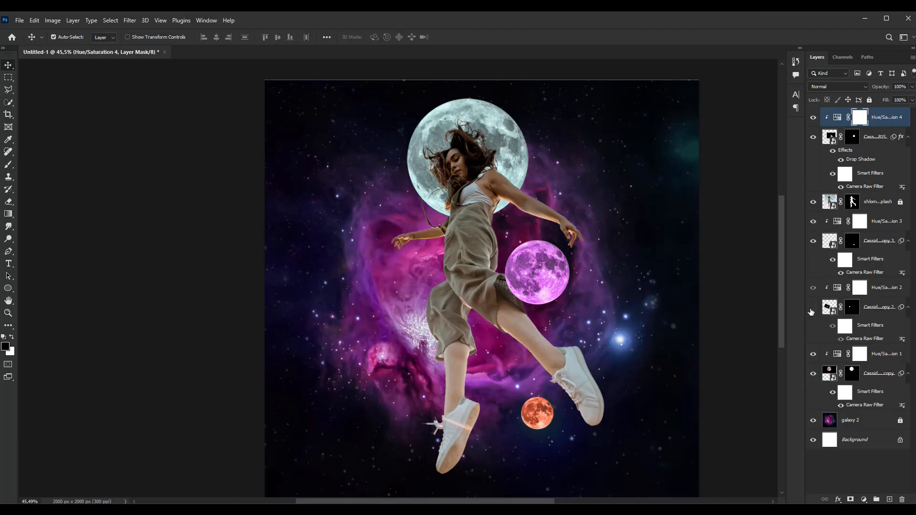
- Set the yellow moon's Hue/Saturation adjustment to Hue +10 and select that moon's layer
click(839, 289)
drag(720, 327, 703, 328)
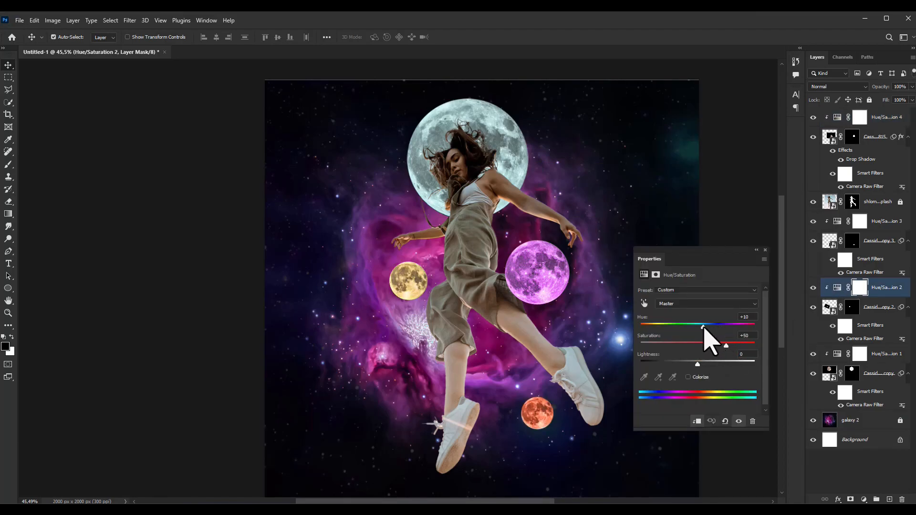
click(765, 251)
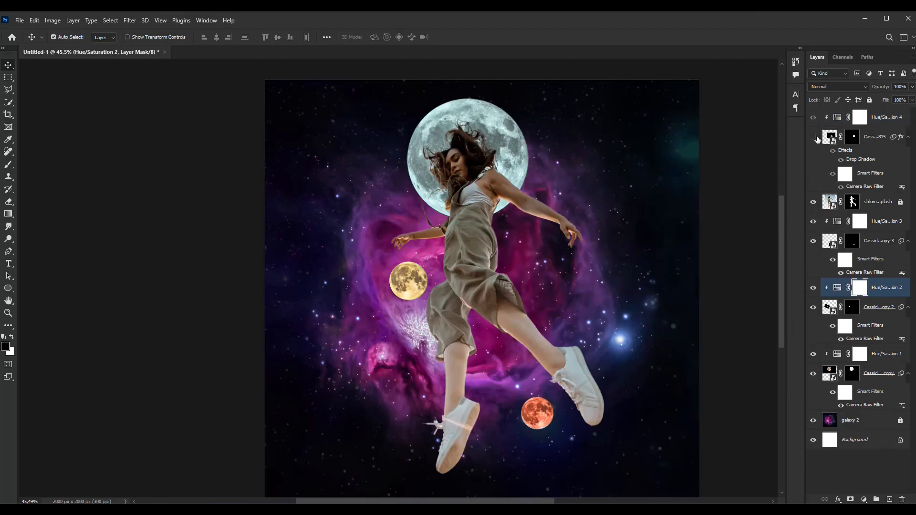
click(828, 308)
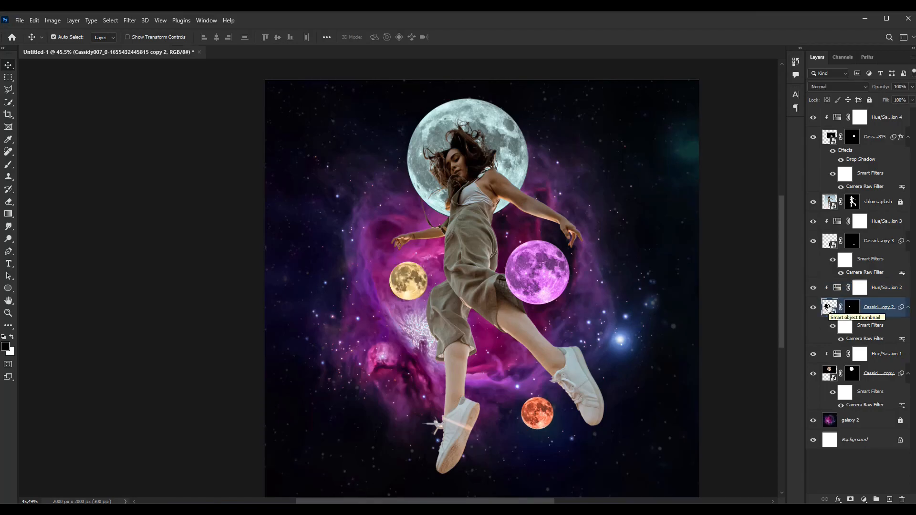
- Add a light blue #90d1ff solid color fill above the large moon's Hue/Saturation adjustment
click(860, 354)
click(863, 500)
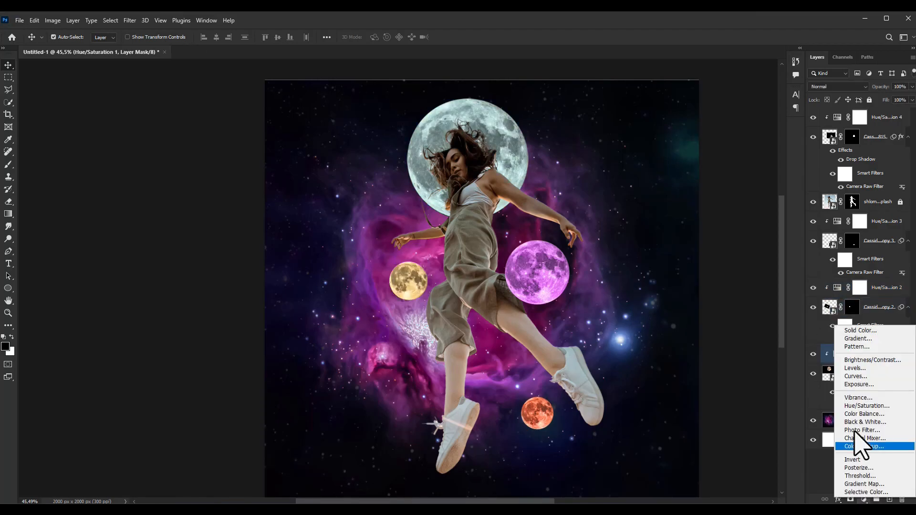
click(854, 325)
click(663, 196)
click(584, 143)
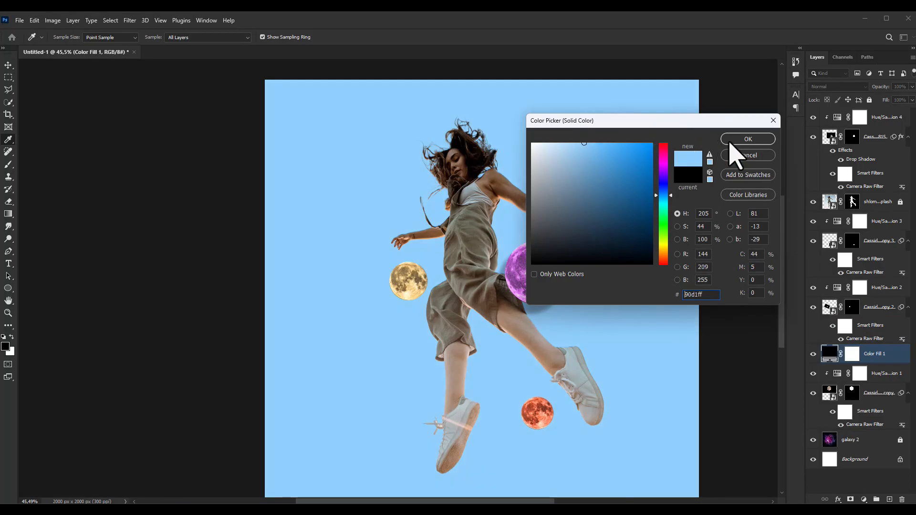
click(735, 141)
- Set the light blue fill's blend mode to Color Dodge and invert its mask to hide it
click(838, 87)
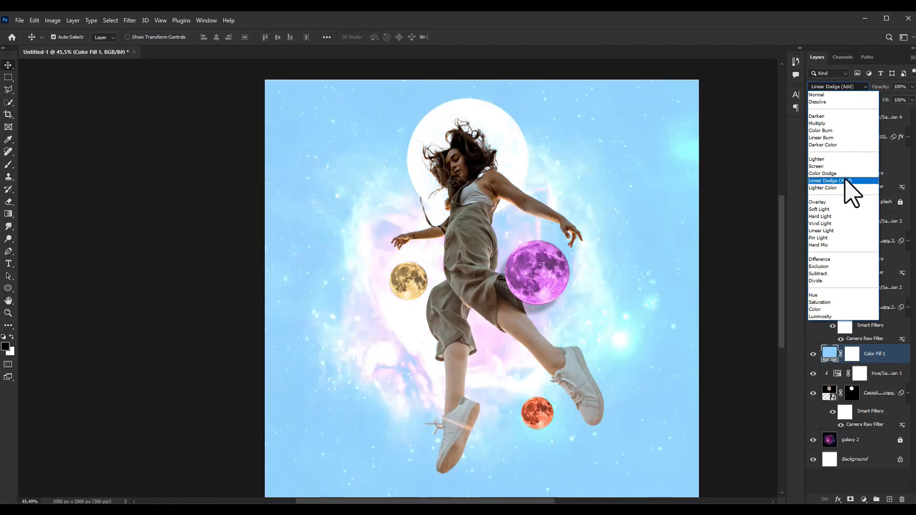
click(845, 181)
click(840, 86)
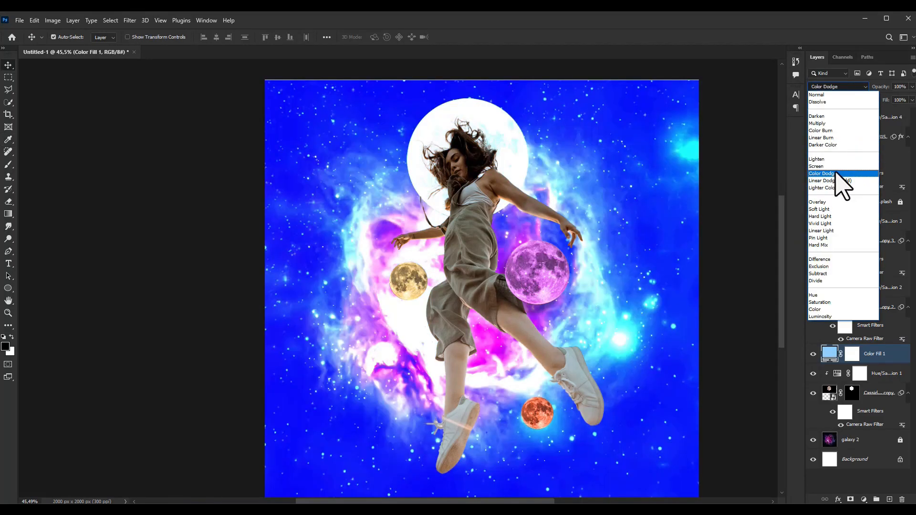
click(840, 181)
click(852, 355)
key(ctrl+i)
- Paint a soft glow around the large moon on the fill's mask at 29% flow, then clear it from the moon's center
click(8, 164)
mouse_move(390, 160)
mouse_down()
mouse_move(501, 161)
mouse_move(351, 164)
mouse_up()
click(11, 337)
click(278, 38)
click(271, 48)
click(462, 160)
click(462, 160)
scroll(470, 163, down, 4)
scroll(470, 164, up, 9)
drag(470, 167, 468, 168)
mouse_move(441, 155)
mouse_down()
mouse_move(463, 176)
mouse_move(470, 157)
mouse_up()
scroll(480, 170, down, 9)
scroll(489, 173, down, 4)
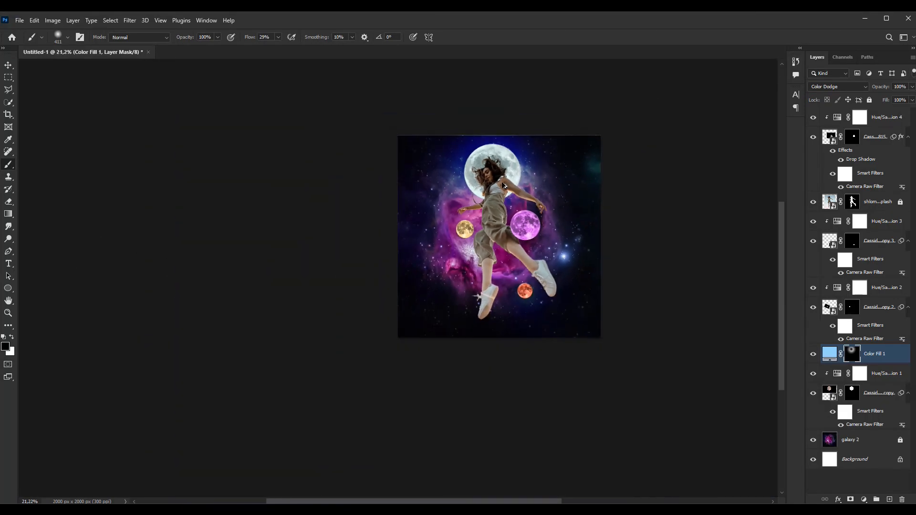
- Set the light blue glow fill's blend mode to Linear Dodge (Add)
scroll(489, 173, up, 4)
click(829, 353)
click(838, 86)
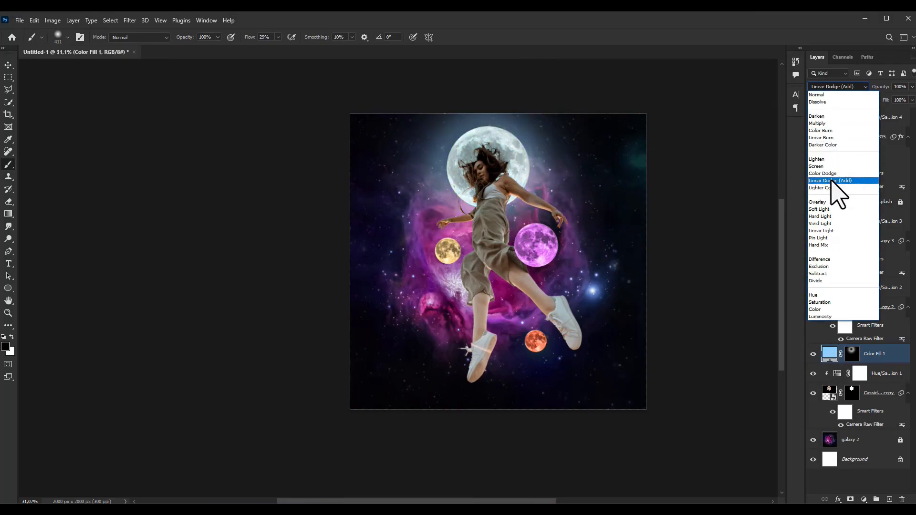
click(832, 181)
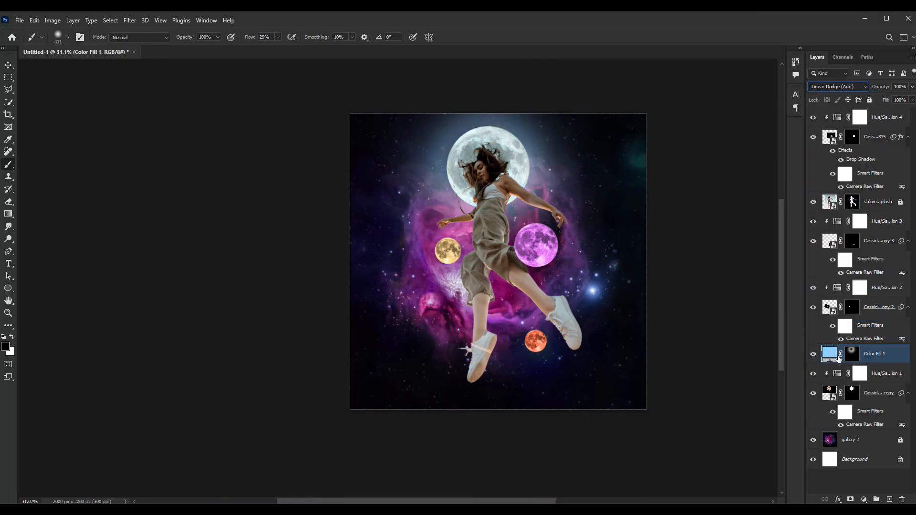
- Duplicate the light blue glow fill, set the copy to Color Dodge, and compare the image with and without it
key(ctrl+j)
click(838, 86)
click(834, 172)
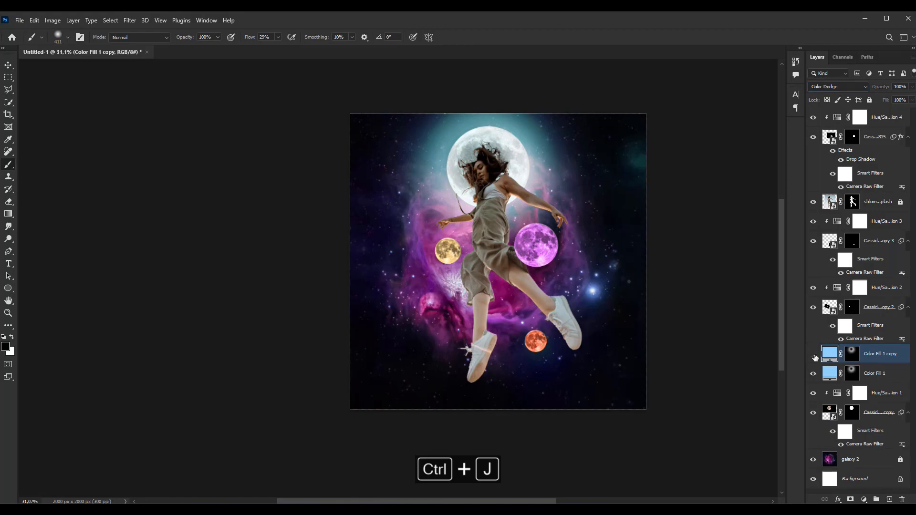
click(814, 355)
click(813, 354)
- Delete the original Linear Dodge glow fill, keeping only the Color Dodge copy
click(839, 371)
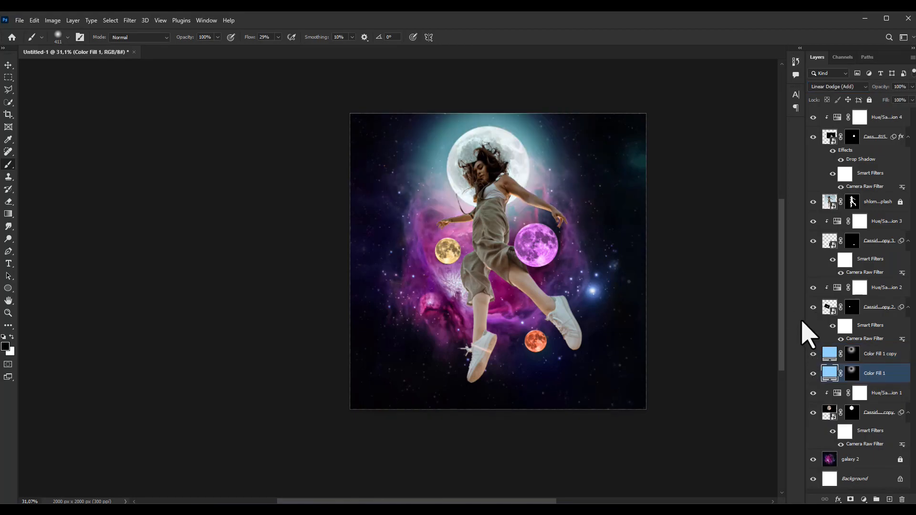
key(ctrl+t)
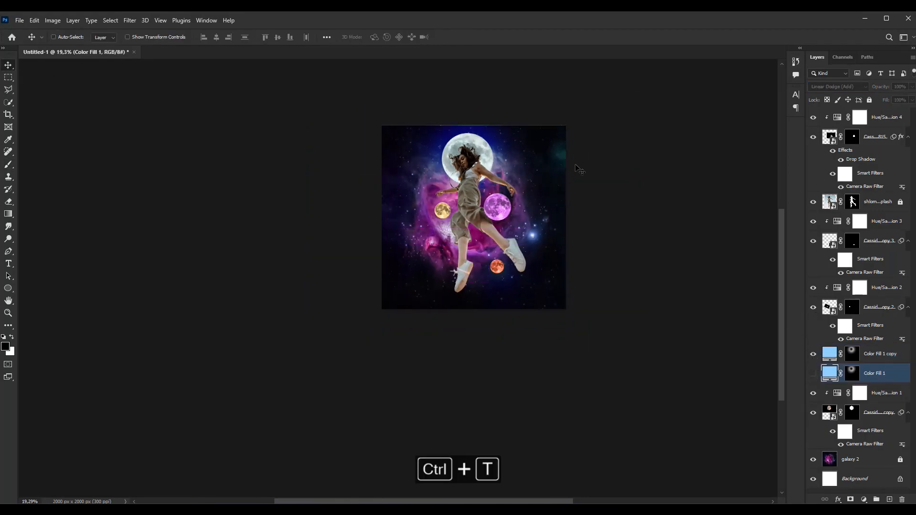
key(Delete)
- Lighten the large moon's glow fill to a pale blue of about #bee4ff
double_click(829, 353)
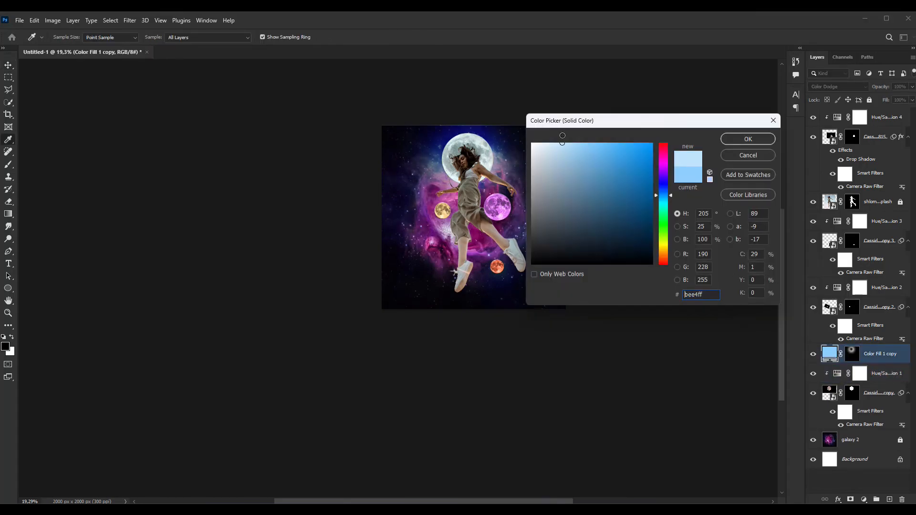
mouse_move(581, 146)
mouse_down()
mouse_move(567, 152)
mouse_move(557, 137)
mouse_up()
click(748, 139)
- Refine the pale blue glow's mask with a soft brush, strengthening the halo around the large moon and clearing excess glow
scroll(448, 149, up, 12)
click(852, 354)
click(8, 164)
mouse_move(466, 152)
mouse_down()
mouse_move(431, 152)
mouse_move(477, 112)
mouse_move(529, 98)
mouse_up()
key(x)
mouse_move(424, 231)
mouse_down()
mouse_move(449, 214)
mouse_move(550, 245)
mouse_move(603, 171)
mouse_move(609, 210)
mouse_up()
mouse_move(492, 258)
mouse_down()
mouse_move(589, 228)
mouse_move(515, 190)
mouse_move(382, 199)
mouse_up()
click(12, 336)
mouse_move(494, 195)
mouse_down()
mouse_move(501, 198)
mouse_move(507, 169)
mouse_up()
scroll(553, 210, down, 4)
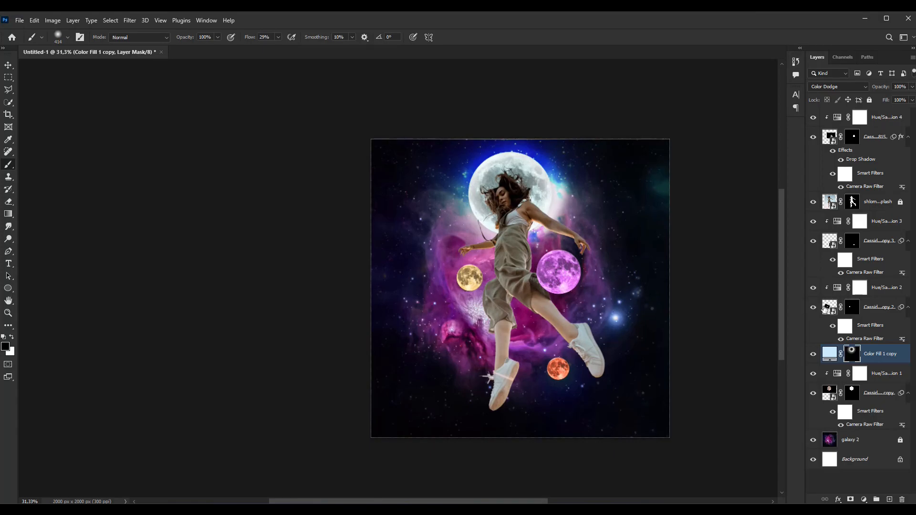
click(826, 309)
click(864, 499)
click(855, 332)
click(664, 240)
drag(611, 178, 617, 133)
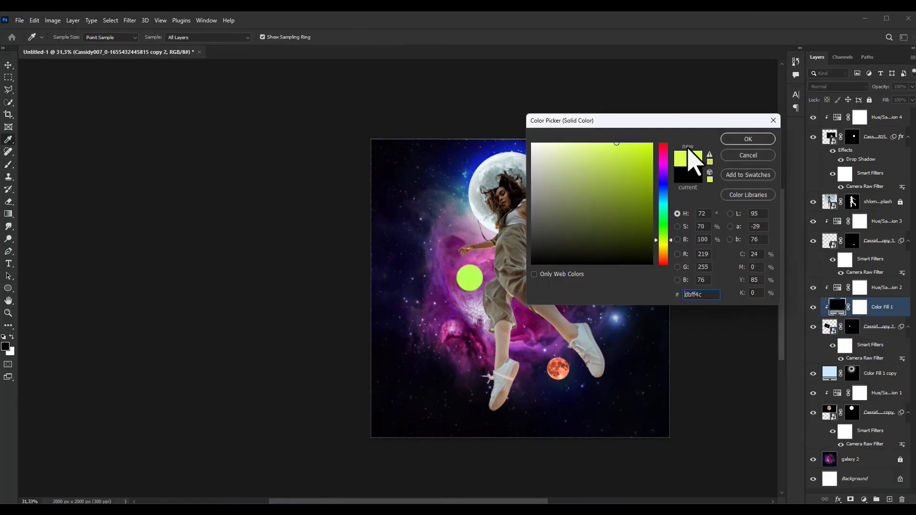
click(755, 157)
- Add a bright yellow solid color fill above the small yellow moon's Hue/Saturation adjustment
click(859, 287)
click(864, 499)
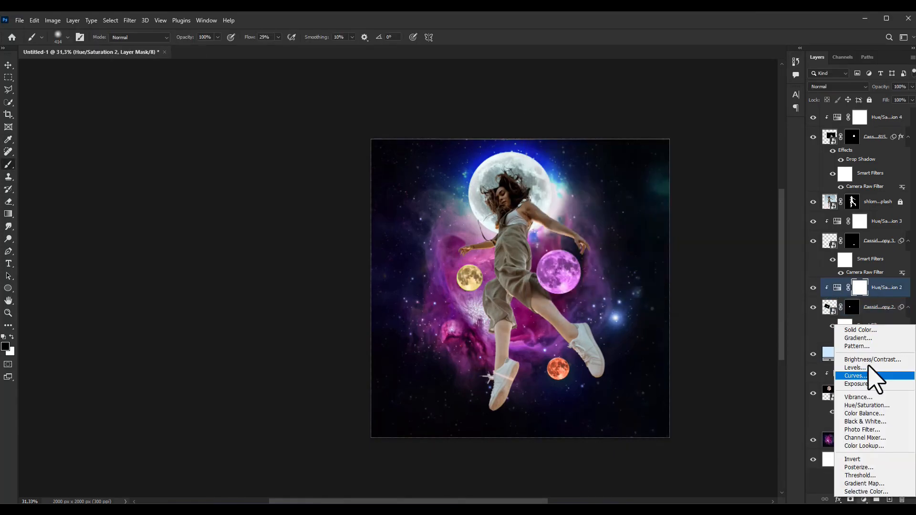
click(855, 332)
click(664, 244)
mouse_move(644, 155)
mouse_down()
mouse_move(650, 142)
mouse_move(614, 143)
mouse_up()
click(741, 139)
- Set the yellow fill to Color Dodge and invert its mask to hide it
click(839, 86)
click(834, 175)
click(857, 293)
key(ctrl+i)
- Paint a soft yellow glow around the small yellow moon on the fill's mask, then reduce it over the moon's center
click(467, 279)
mouse_move(465, 279)
mouse_down()
mouse_move(466, 245)
mouse_move(485, 273)
mouse_move(463, 277)
mouse_move(447, 265)
mouse_up()
click(466, 280)
click(468, 280)
scroll(465, 287, up, 10)
click(471, 264)
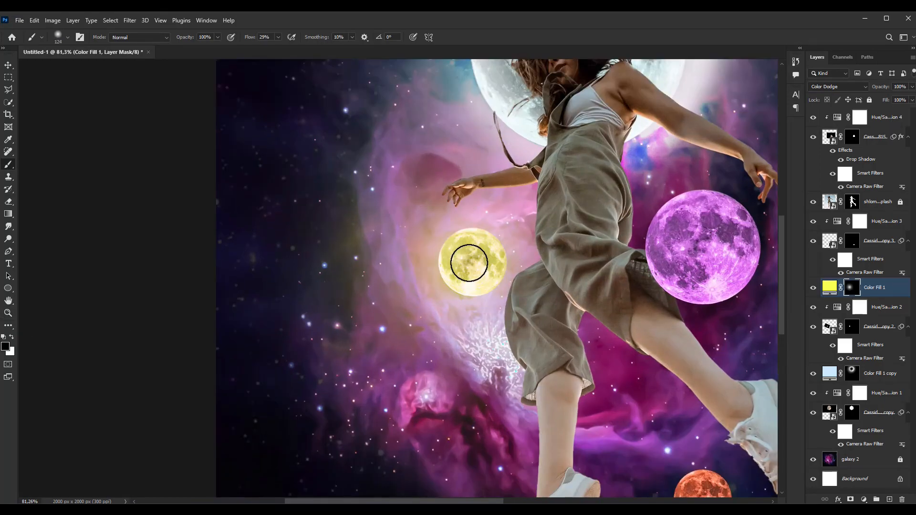
click(470, 262)
scroll(477, 277, down, 13)
scroll(534, 305, up, 1)
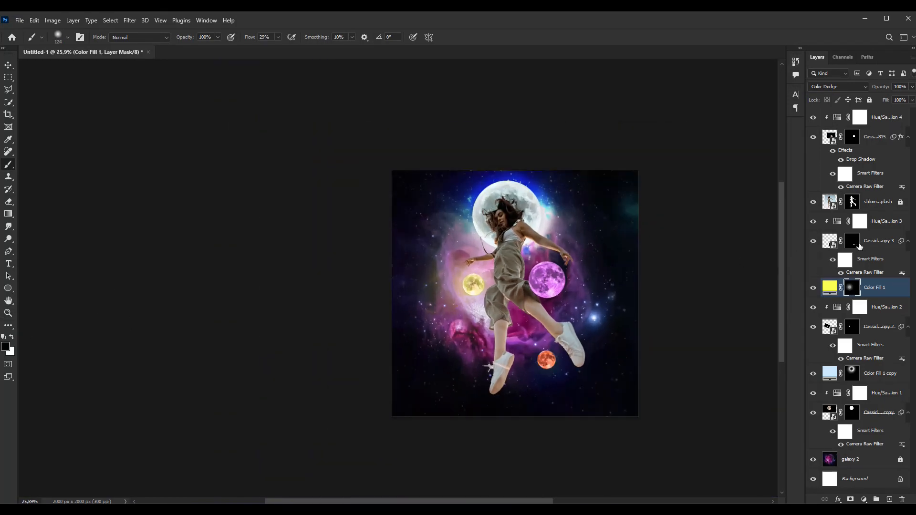
- Add a red #ff6464 solid color fill above the orange moon's Hue/Saturation adjustment
click(878, 221)
click(863, 500)
click(866, 329)
click(605, 143)
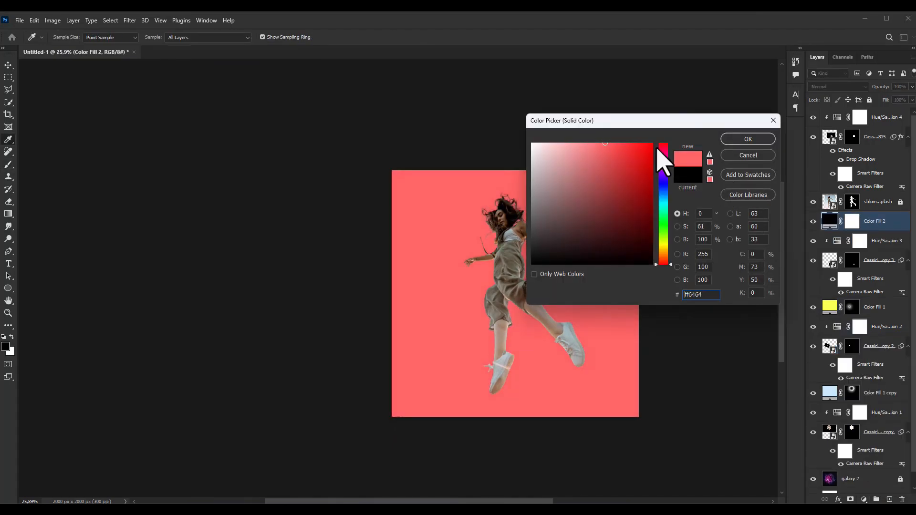
click(748, 139)
- Set the red fill to Color Dodge and invert its mask to hide it
click(838, 86)
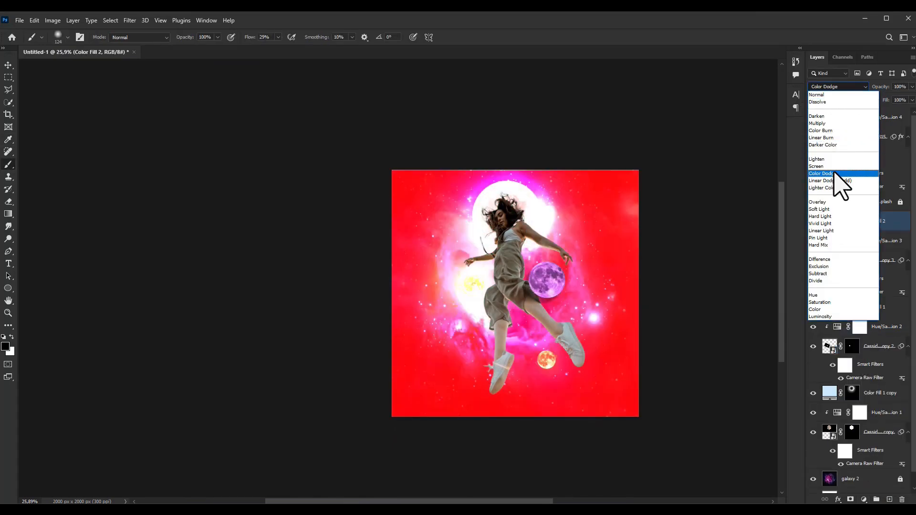
click(835, 173)
click(852, 221)
key(ctrl+i)
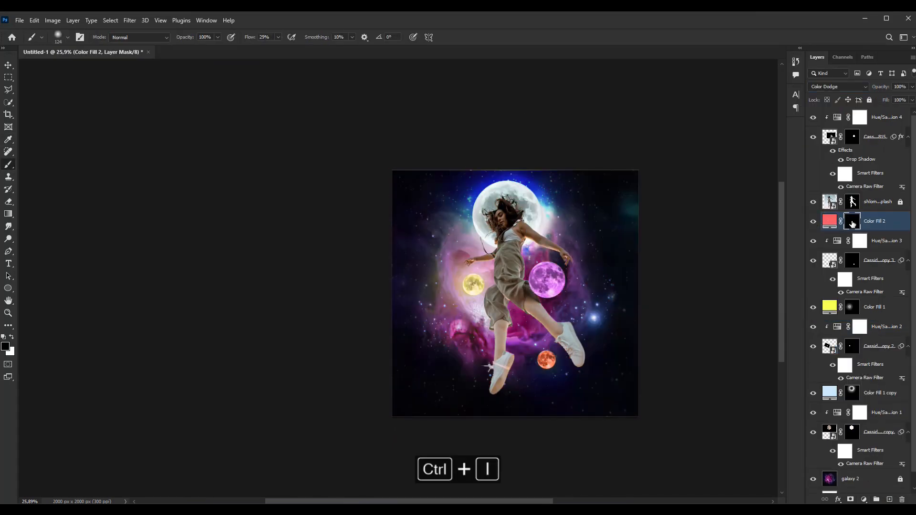
- Paint a soft red glow around the orange moon between her shoes on the red fill's mask
drag(547, 361, 572, 361)
click(547, 361)
scroll(575, 335, down, 2)
scroll(611, 345, up, 3)
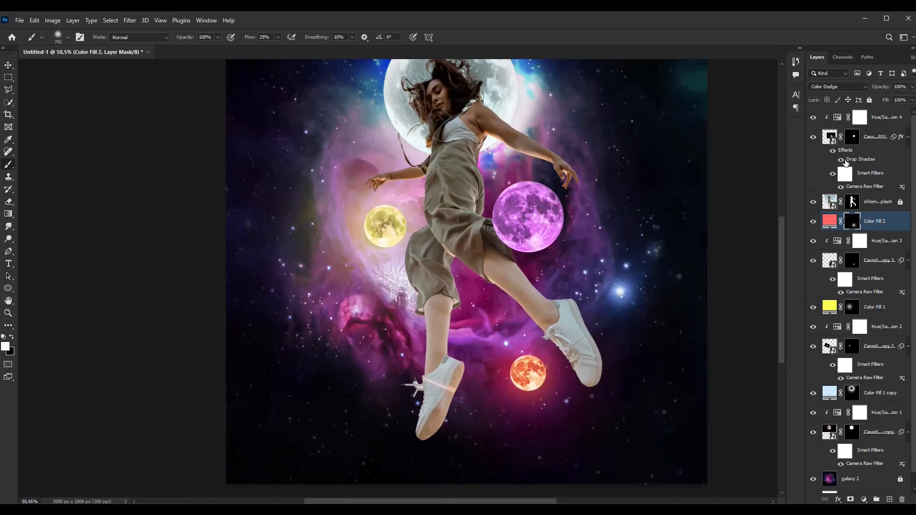
- Add a light purple solid color fill above the purple moon's Hue/Saturation adjustment
click(836, 120)
click(864, 500)
click(862, 329)
click(661, 168)
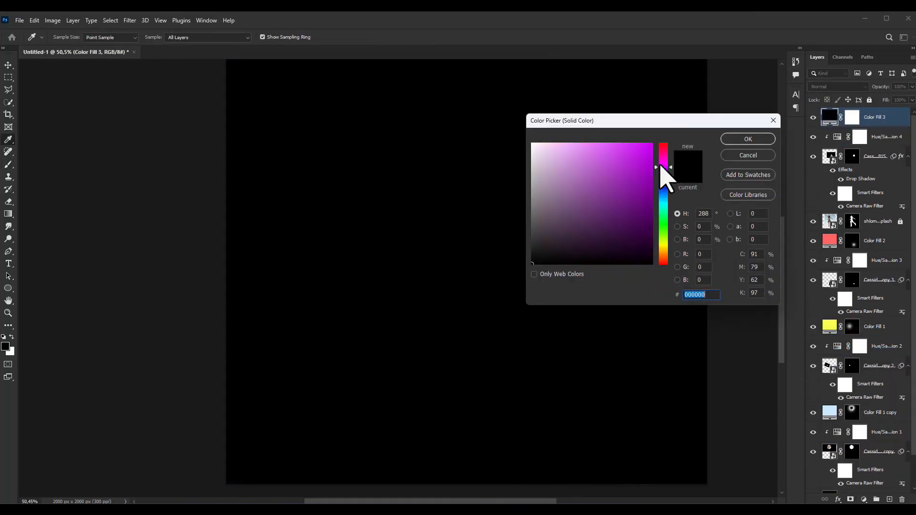
click(592, 145)
click(745, 140)
- Set the purple fill to Color Dodge, invert its mask, and make white the painting color
click(838, 87)
click(835, 167)
key(ctrl+i)
key(x)
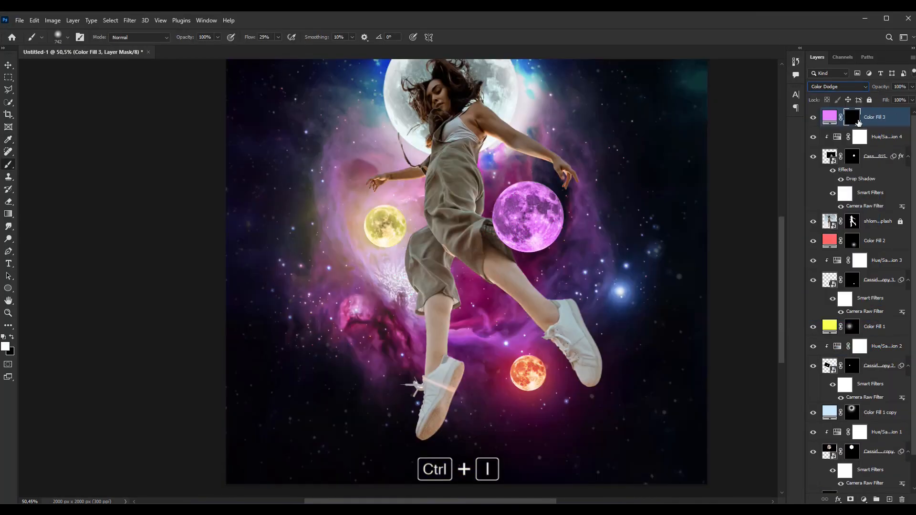
- Paint a large purple glow around the moon at her hip on the mask, then reduce it over the moon with black
click(521, 218)
click(501, 215)
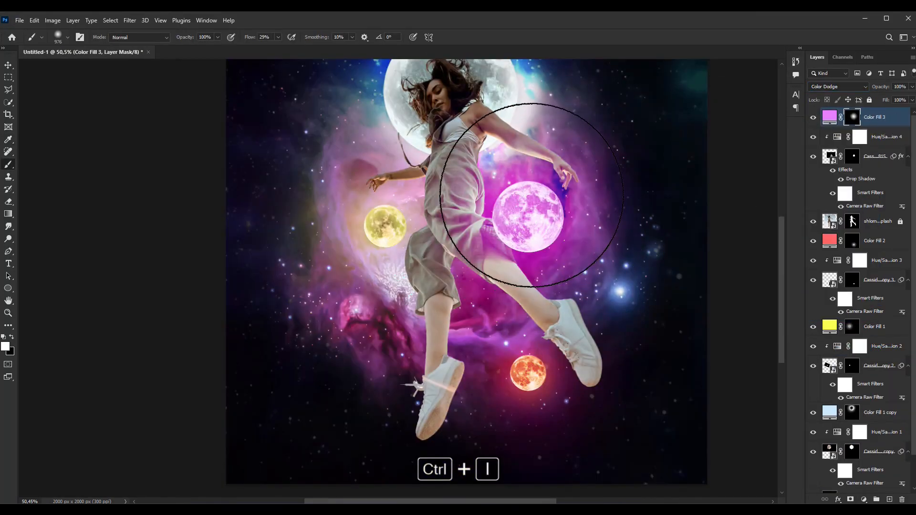
click(11, 337)
drag(536, 251, 459, 235)
click(526, 214)
click(527, 220)
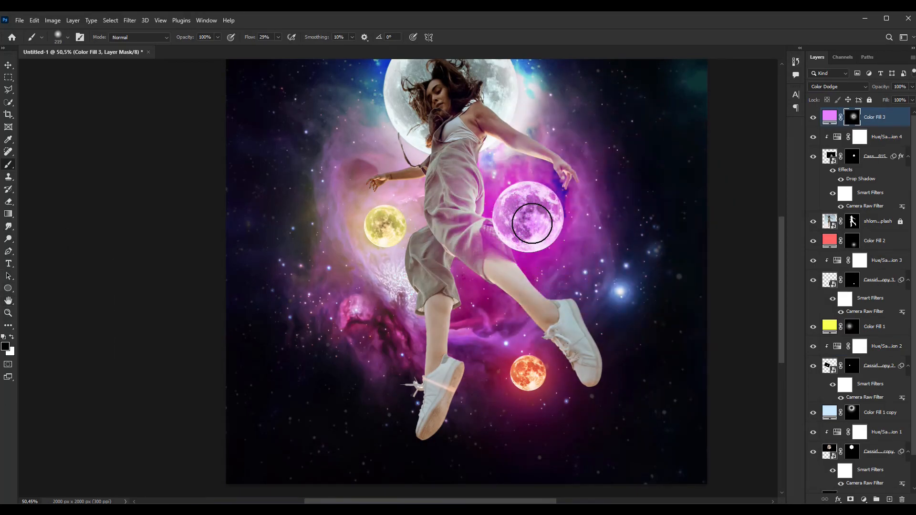
scroll(525, 219, down, 5)
scroll(526, 219, up, 2)
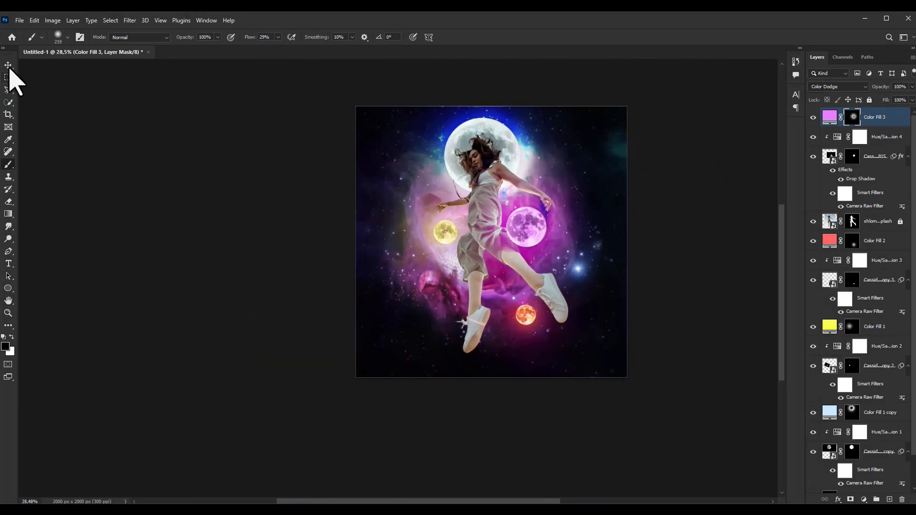
- Switch to the Move tool and select the cut-out woman's layer
click(8, 65)
scroll(562, 240, down, 5)
scroll(525, 219, up, 4)
scroll(872, 288, down, 1)
scroll(874, 258, up, 1)
click(876, 228)
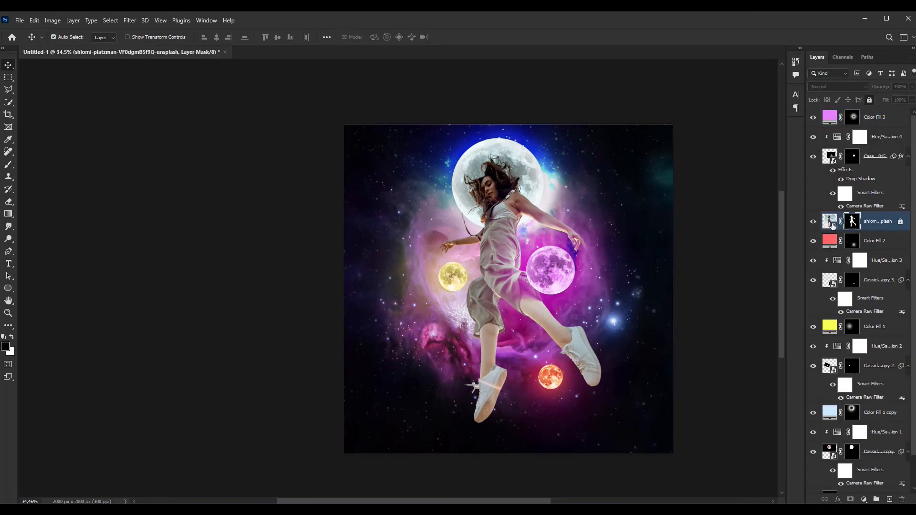
click(864, 499)
click(854, 331)
click(663, 199)
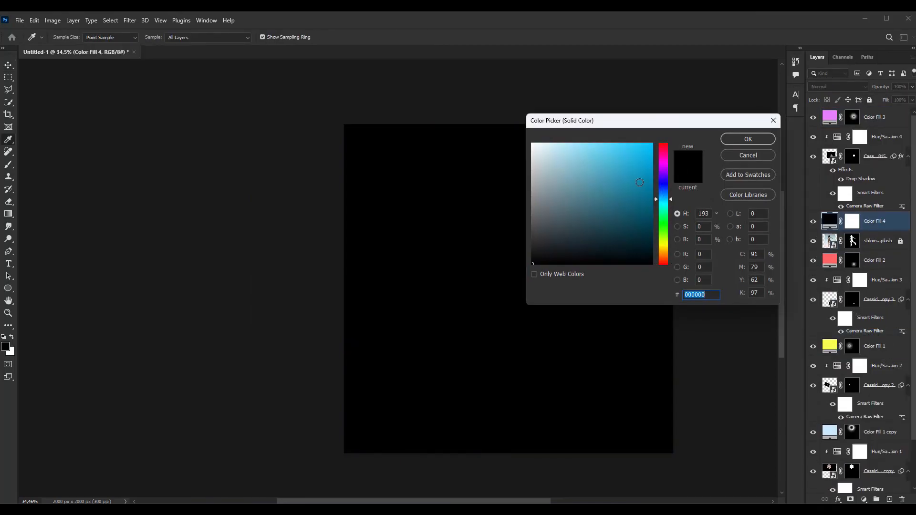
click(584, 143)
click(737, 142)
key(ctrl+z)
- Add a Hue/Saturation adjustment clipped to the woman with Hue -180, Saturation +43 and Lightness +38
click(864, 500)
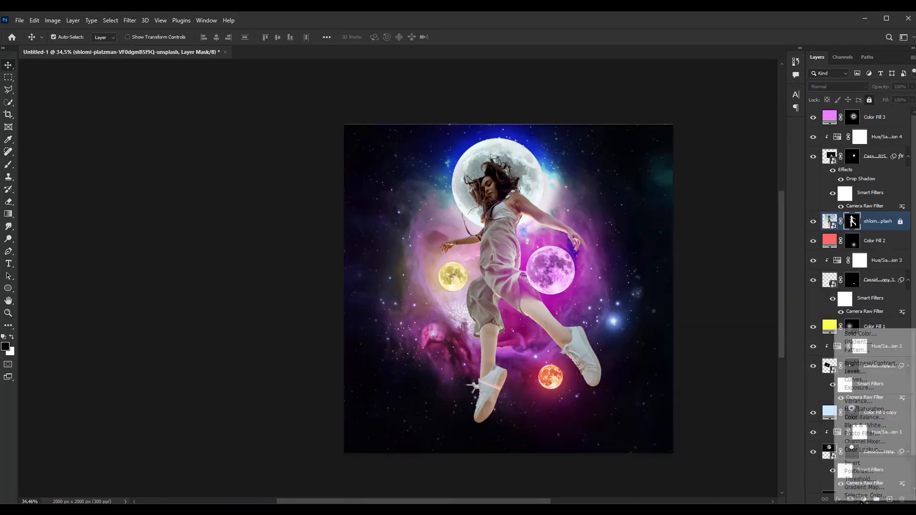
click(854, 423)
click(721, 326)
drag(697, 346, 641, 327)
drag(697, 363, 720, 365)
- Adjust the Blend If ranges of the woman's Hue/Saturation adjustment so her dark tones blend through gradually
click(839, 223)
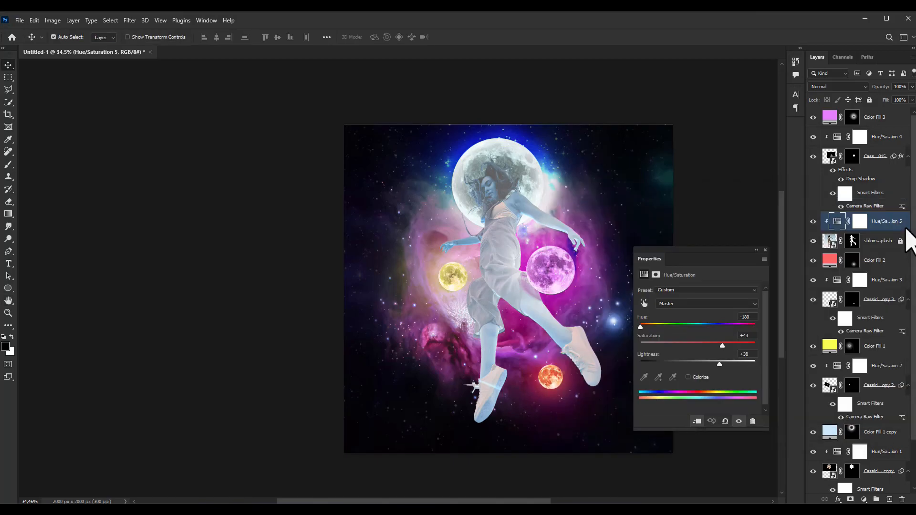
double_click(905, 224)
drag(673, 389, 702, 369)
drag(793, 369, 777, 390)
click(877, 207)
- Duplicate the woman's Hue/Saturation adjustment, clip the copy to her layer, and hide the copy
click(860, 221)
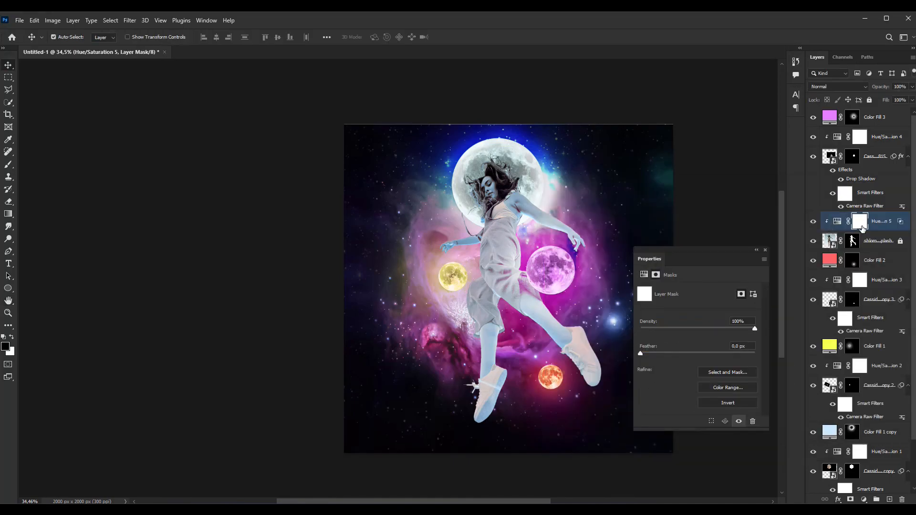
click(838, 226)
key(ctrl+j)
click(826, 225)
click(697, 422)
click(813, 221)
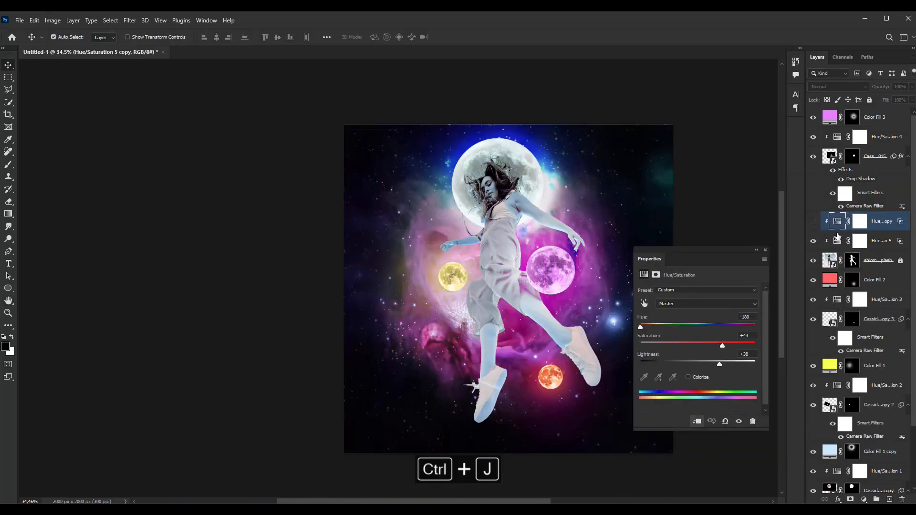
- Invert the visible Hue/Saturation adjustment's mask and paint the blue tint in white along her shoulder, arms and hair
click(860, 240)
key(ctrl+i)
click(8, 164)
scroll(300, 285, up, 4)
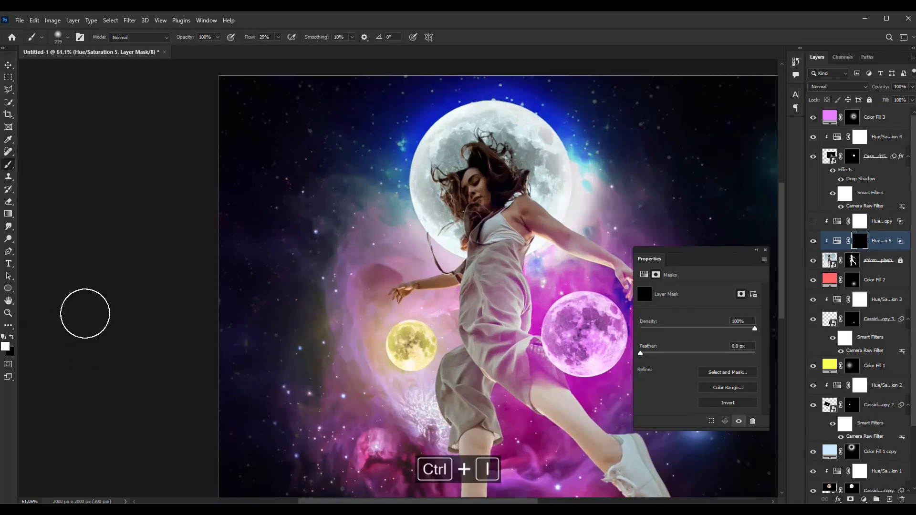
drag(525, 195, 601, 236)
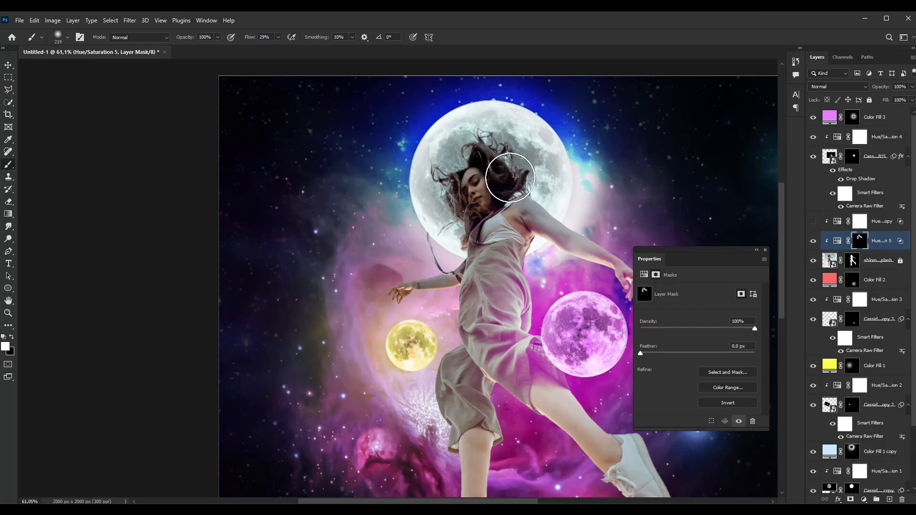
- Extend the blue tint on the mask with a smaller brush along her shoulder edge and tattooed forearm
scroll(502, 170, down, 4)
scroll(531, 175, up, 11)
drag(525, 198, 496, 199)
click(766, 250)
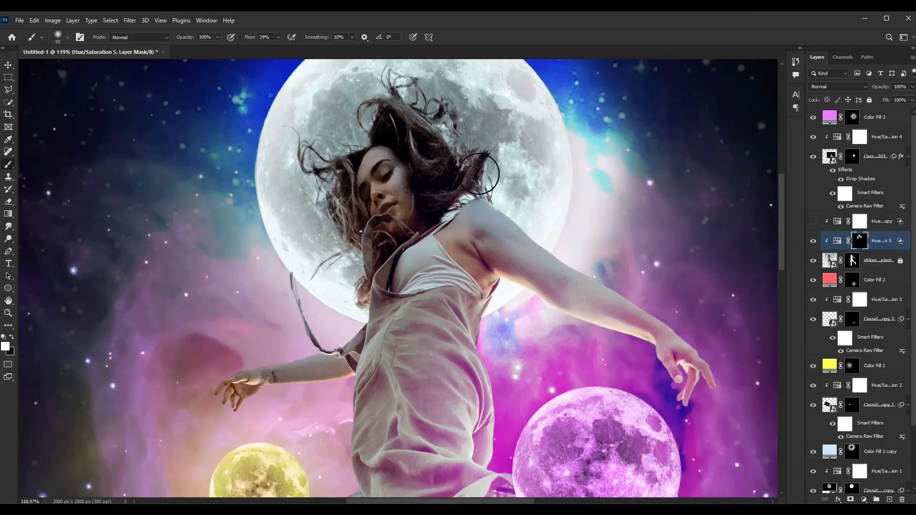
drag(375, 326, 324, 327)
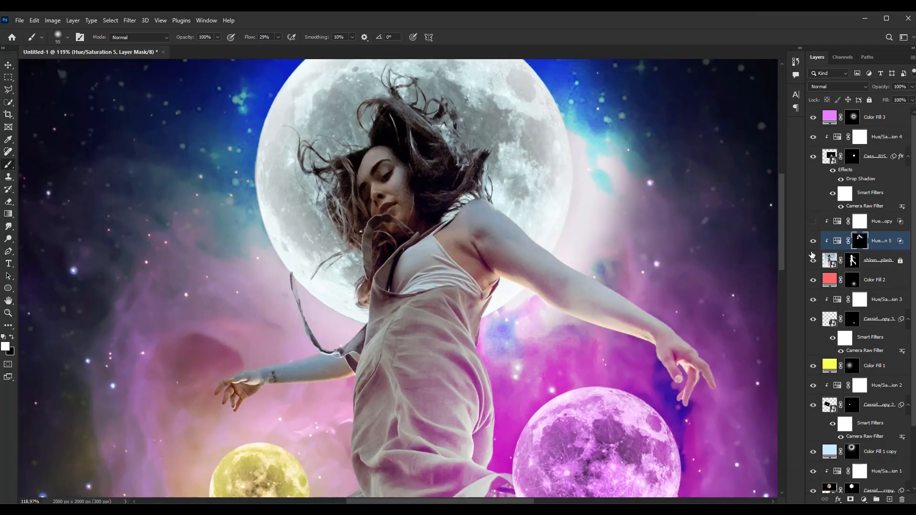
- Raise the lightness of the blue-tint Hue/Saturation adjustment to +57 and paint more of its mask over the woman's chest and raised arm
double_click(837, 241)
drag(718, 363, 730, 363)
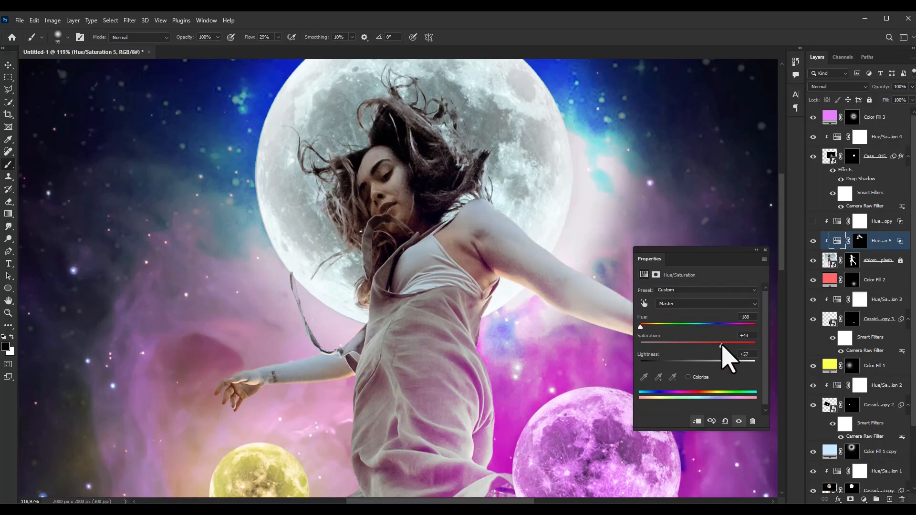
click(757, 250)
scroll(590, 288, down, 2)
click(860, 241)
drag(448, 261, 467, 267)
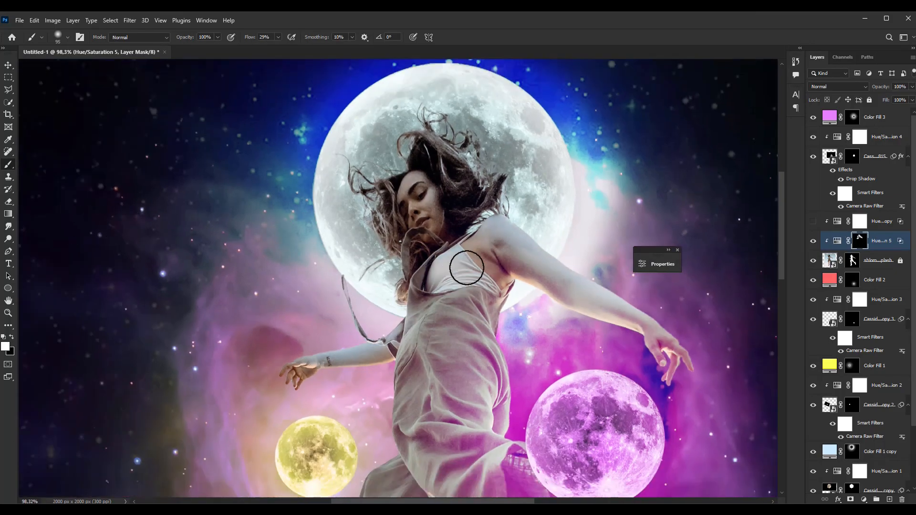
drag(497, 239, 575, 277)
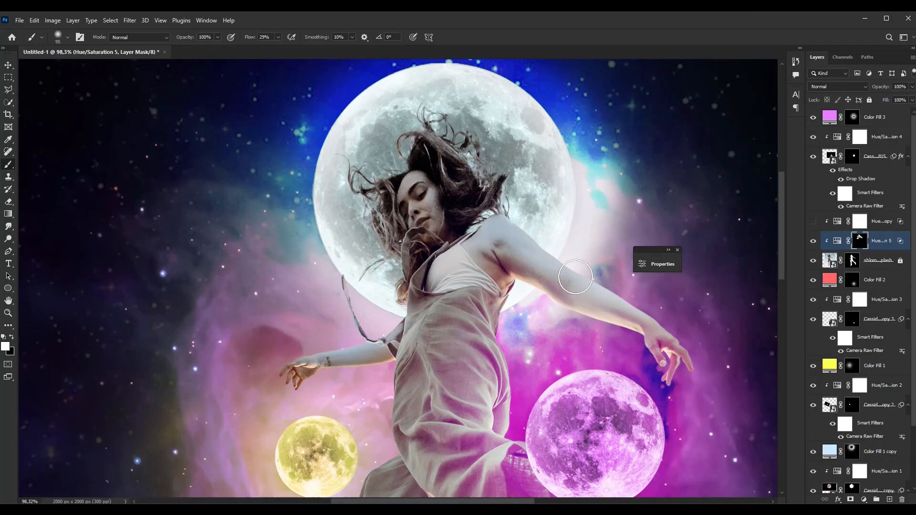
scroll(386, 329, down, 3)
scroll(403, 326, up, 1)
- Show the Hue/Saturation 5 copy and set its hue to +7, saturation to +72 and lightness to +27 for a warm tint
click(813, 221)
double_click(839, 223)
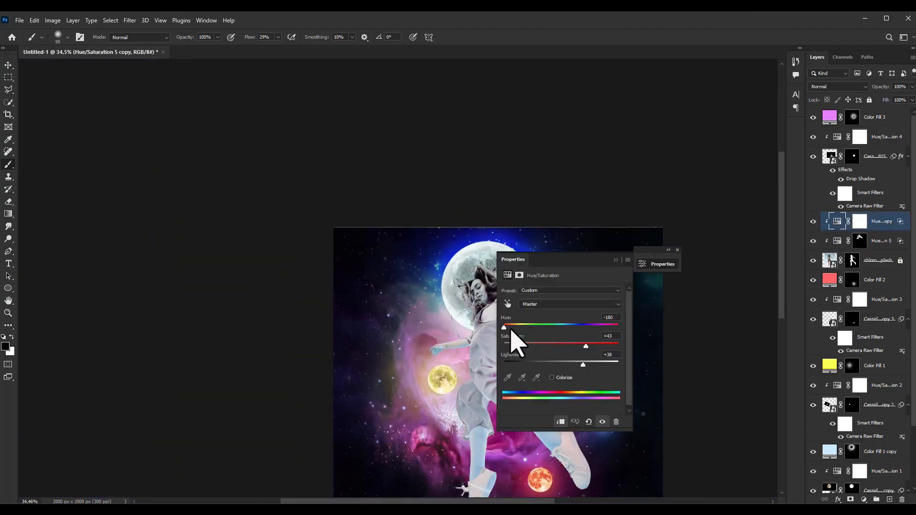
click(561, 364)
drag(543, 327, 565, 327)
drag(560, 365, 577, 364)
click(615, 260)
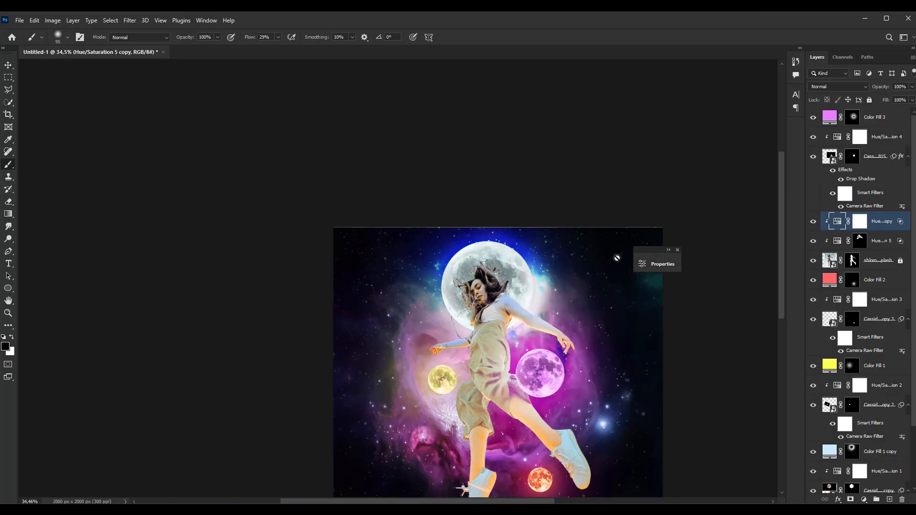
- Duplicate the warm Hue/Saturation adjustment, hide the duplicate, and invert the mask of the visible one
key(ctrl+j)
click(813, 222)
click(860, 241)
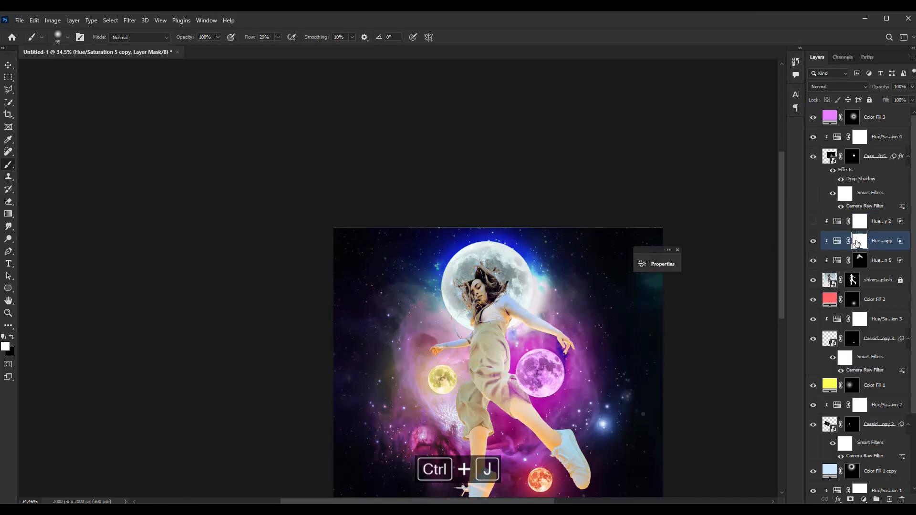
key(ctrl+i)
- Paint the warm yellow light in white on the mask over her hand and shorts beside the yellow moon
key(x)
click(447, 380)
click(450, 381)
scroll(440, 394, up, 5)
drag(499, 376, 382, 370)
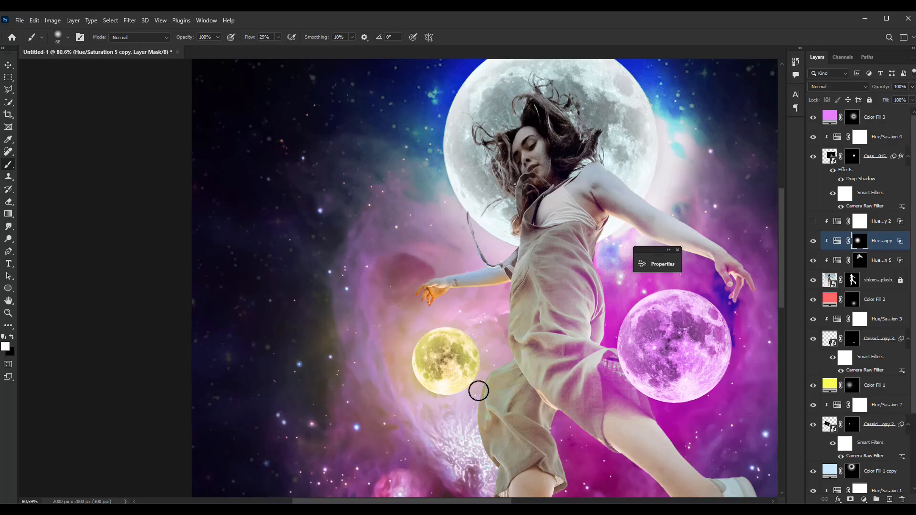
scroll(478, 391, down, 3)
- Show Hue/Saturation 5 copy 2, shift its hue toward magenta, and set its lightness to +20
click(813, 221)
double_click(836, 224)
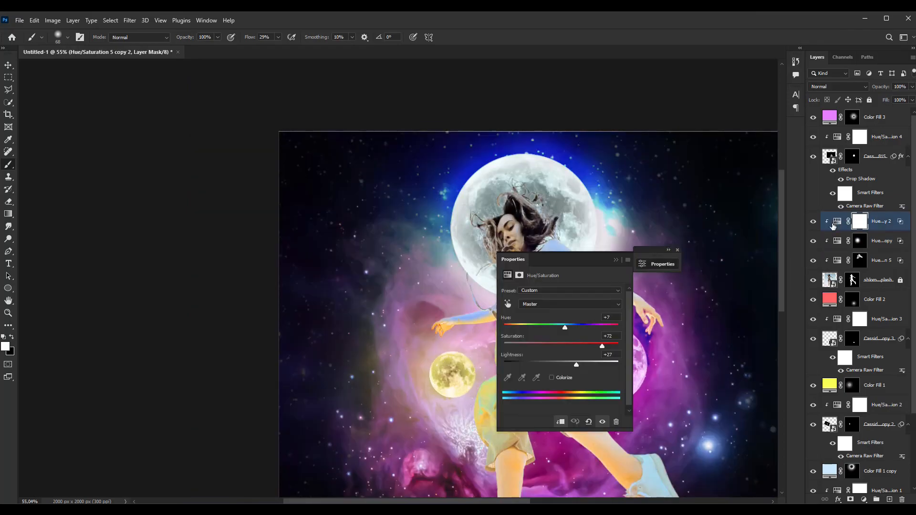
drag(712, 203, 684, 204)
drag(723, 241, 720, 240)
drag(687, 204, 672, 203)
click(766, 126)
- Duplicate the magenta Hue/Saturation adjustment, hide the clipped duplicate, and invert the mask of copy 2
key(ctrl+j)
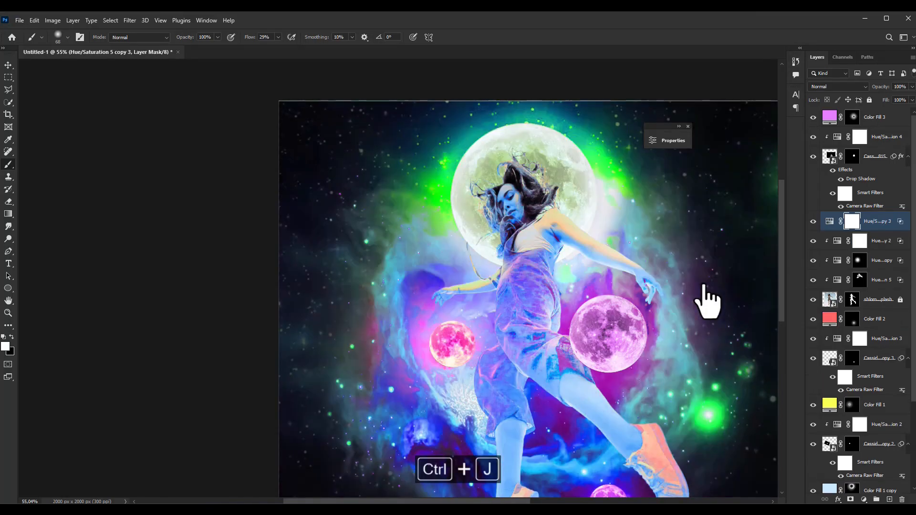
click(813, 221)
click(859, 241)
key(ctrl+i)
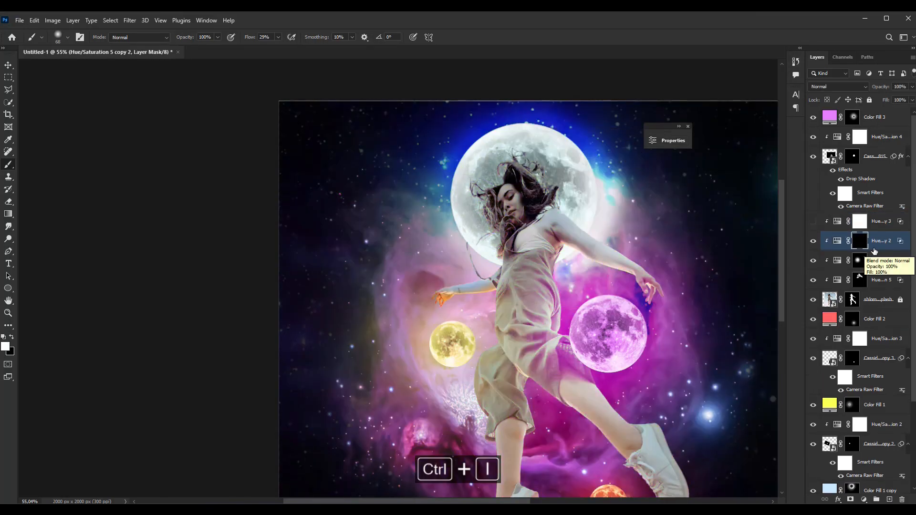
- Enlarge the brush and paint the magenta light over her dress and thigh beside the purple moon
key(bracketright)
key(bracketright)
key(bracketright)
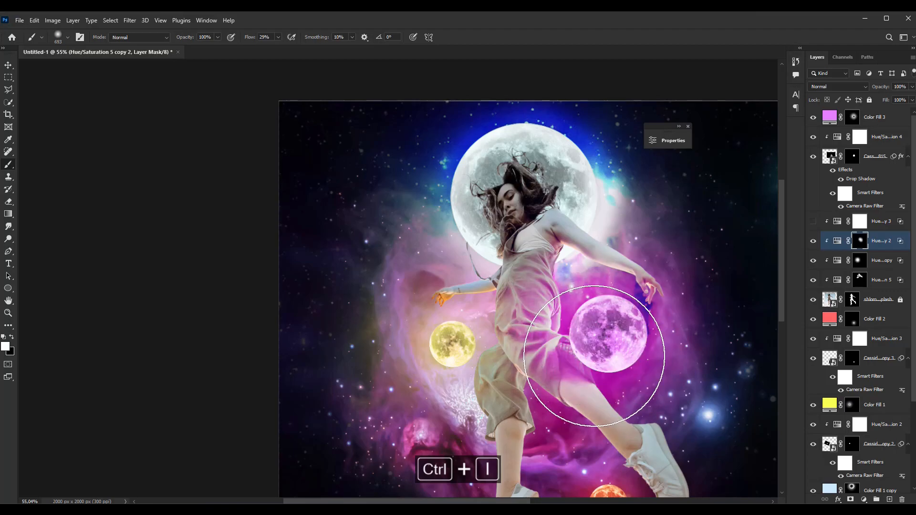
scroll(645, 336, down, 3)
scroll(645, 336, up, 2)
- Show Hue/Saturation 5 copy 3 and shift its hue toward orange-red to match the small red moon
click(813, 221)
double_click(837, 220)
drag(578, 204, 562, 203)
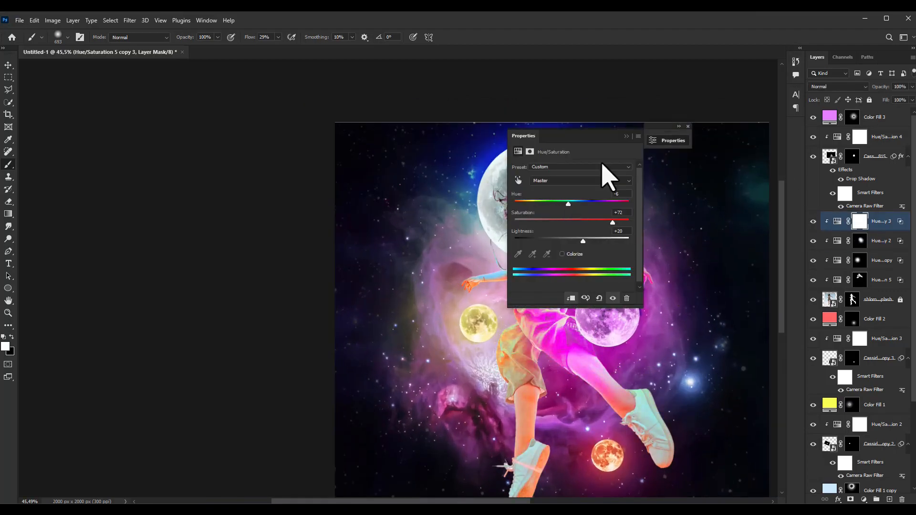
click(627, 136)
- Invert the mask of the orange-red adjustment and paint its light onto the lower legs near the red moon
key(ctrl+i)
scroll(594, 410, down, 1)
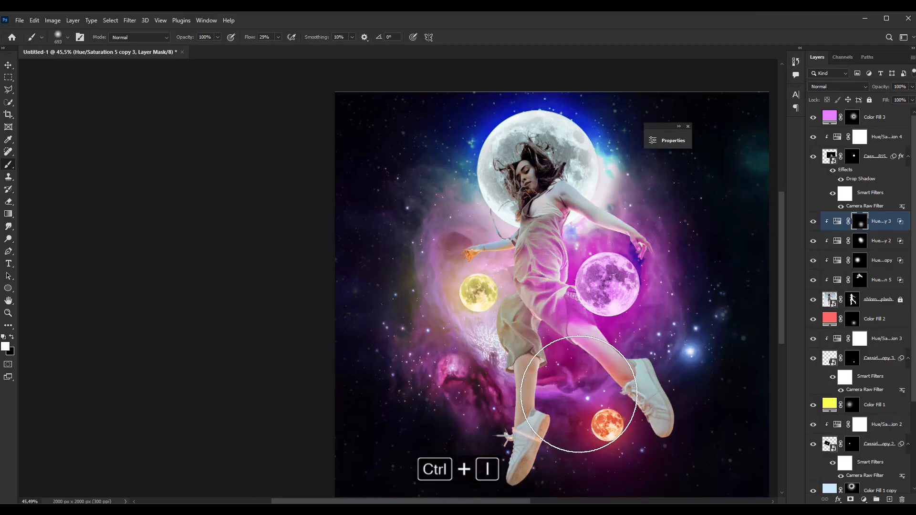
scroll(579, 394, down, 3)
shift+click(878, 280)
key(ctrl+g)
key(ctrl+z)
key(ctrl+g)
key(ctrl+z)
scroll(620, 329, down, 3)
scroll(644, 313, up, 1)
click(742, 300)
click(455, 200)
click(8, 65)
scroll(634, 332, up, 2)
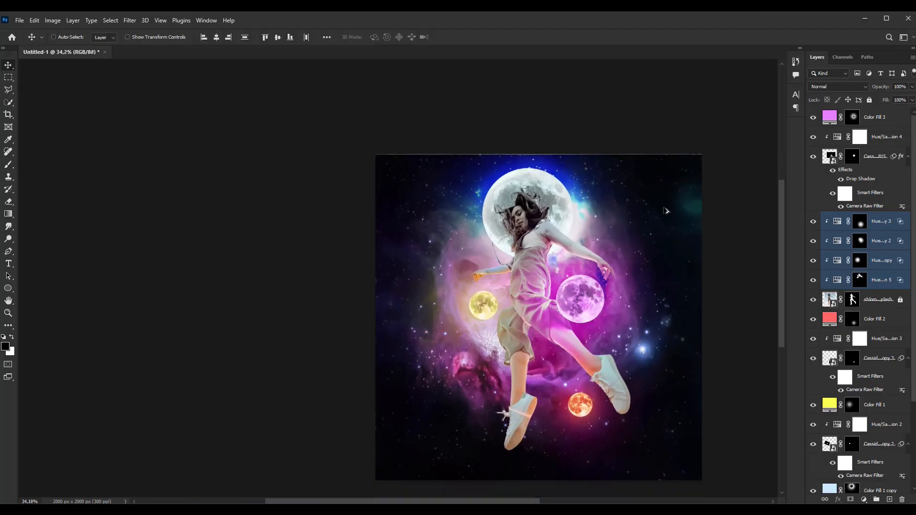
- Change the big moon's Color Fill 1 copy glow to a deeper blue
scroll(651, 220, down, 2)
scroll(870, 381, down, 3)
double_click(830, 379)
mouse_move(684, 147)
mouse_down()
mouse_move(637, 139)
mouse_move(678, 156)
mouse_up()
click(848, 134)
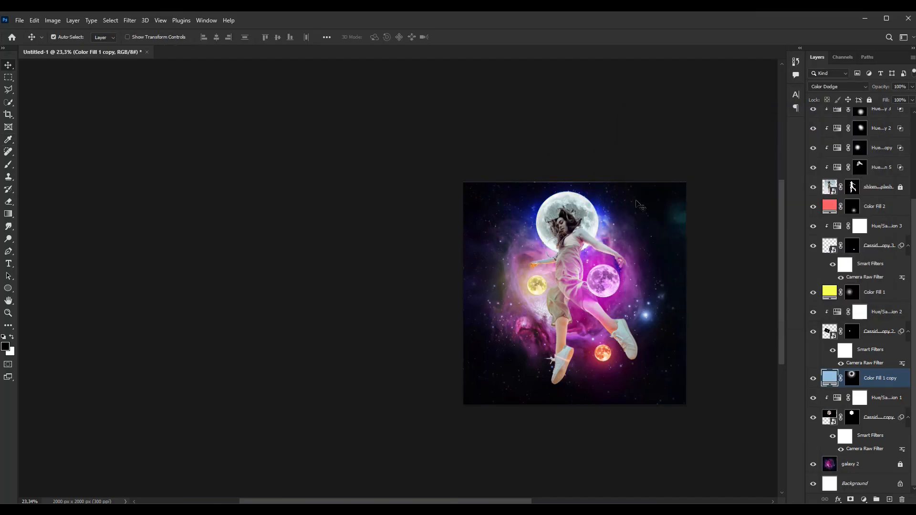
- Select the woman, moons and all their glow and adjustment layers, and move them slightly down over the galaxy with Free Transform
scroll(549, 222, up, 3)
drag(883, 417, 882, 202)
drag(869, 110, 869, 117)
key(ctrl+t)
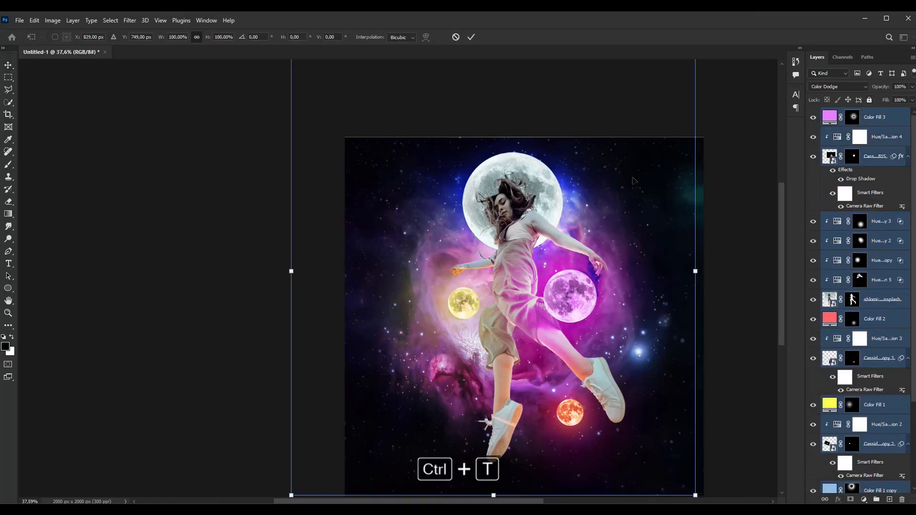
scroll(633, 180, down, 3)
drag(630, 203, 629, 201)
key(Return)
- Paint the blue glow's mask in white around the big moon and in black over the moon's surface
click(852, 488)
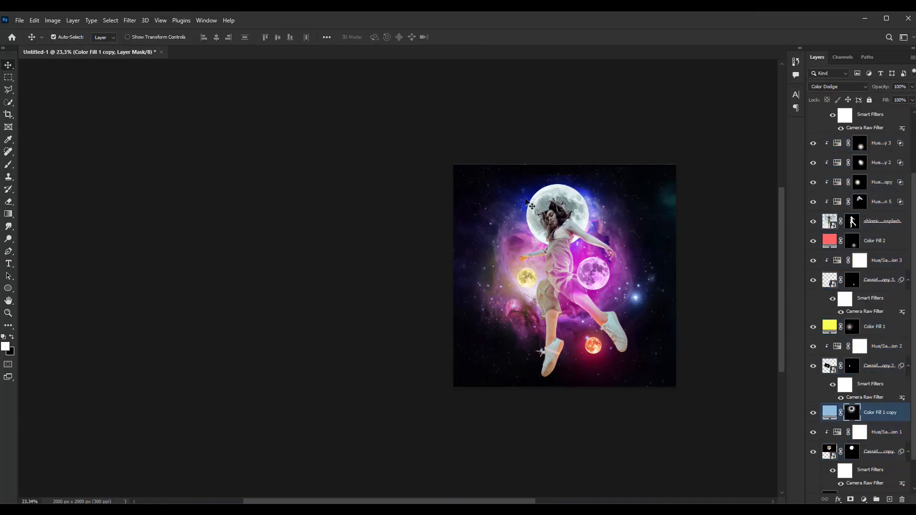
key(b)
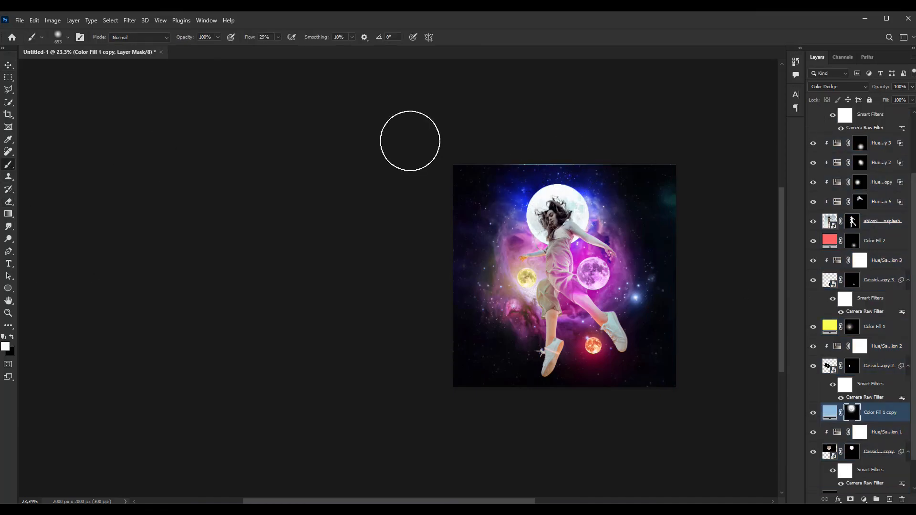
key(v)
scroll(576, 260, down, 2)
scroll(596, 327, up, 1)
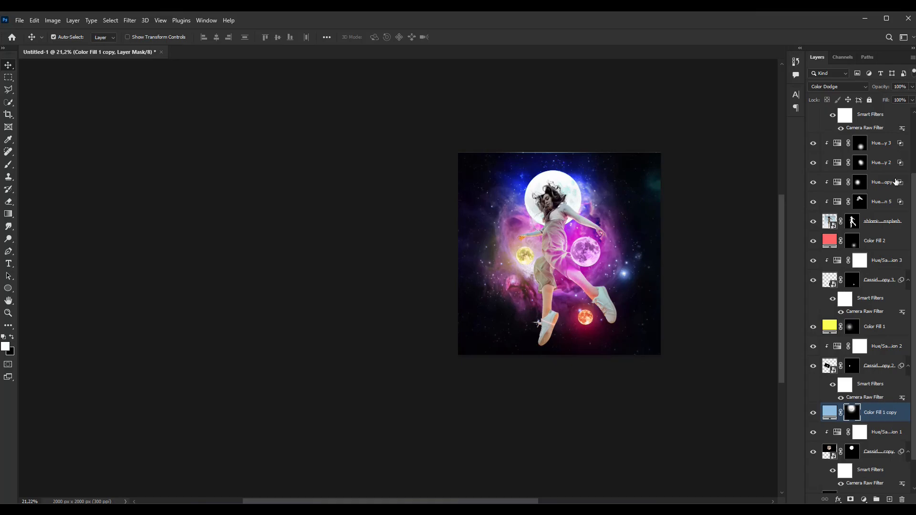
key(b)
scroll(547, 198, up, 9)
mouse_move(549, 200)
mouse_down()
mouse_move(558, 179)
mouse_move(570, 223)
mouse_move(549, 219)
mouse_move(586, 203)
mouse_move(554, 196)
mouse_up()
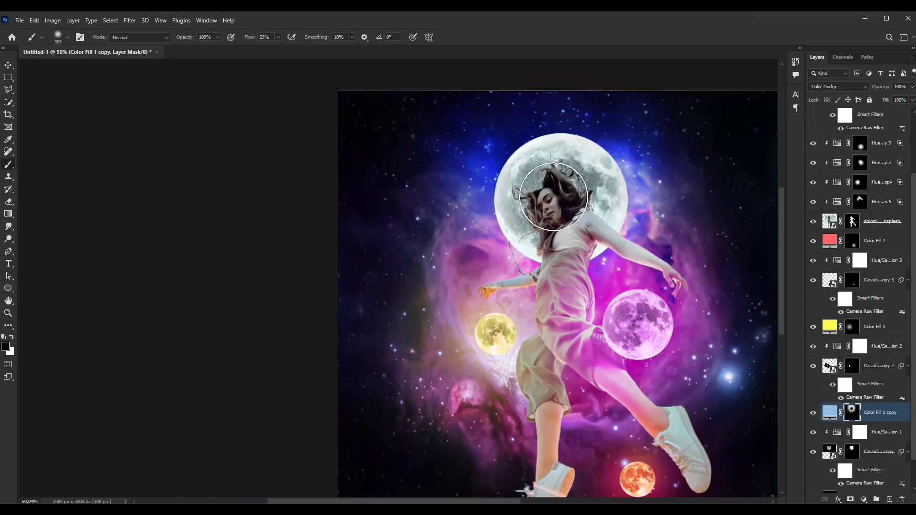
- Compare the composition with the moon glow fills and the woman's light adjustments switched off and on
scroll(695, 357, down, 2)
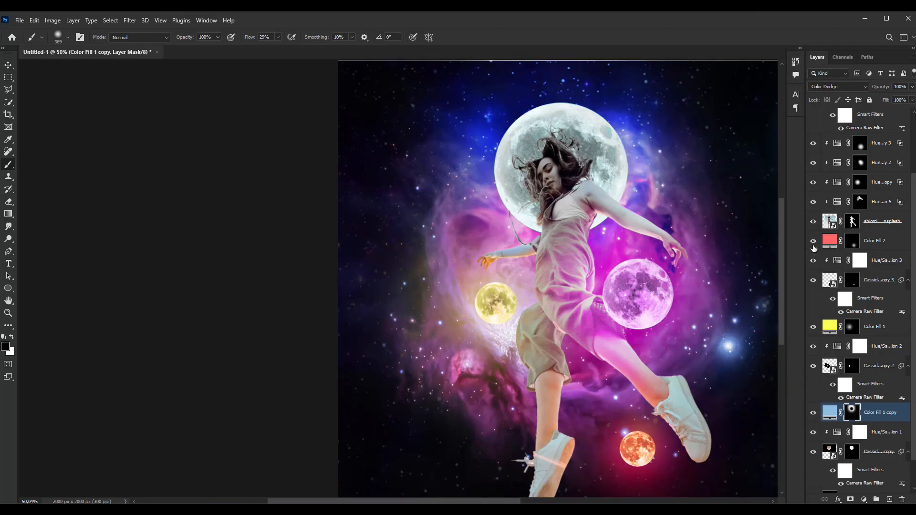
click(813, 328)
click(813, 328)
scroll(813, 330, down, 2)
click(814, 331)
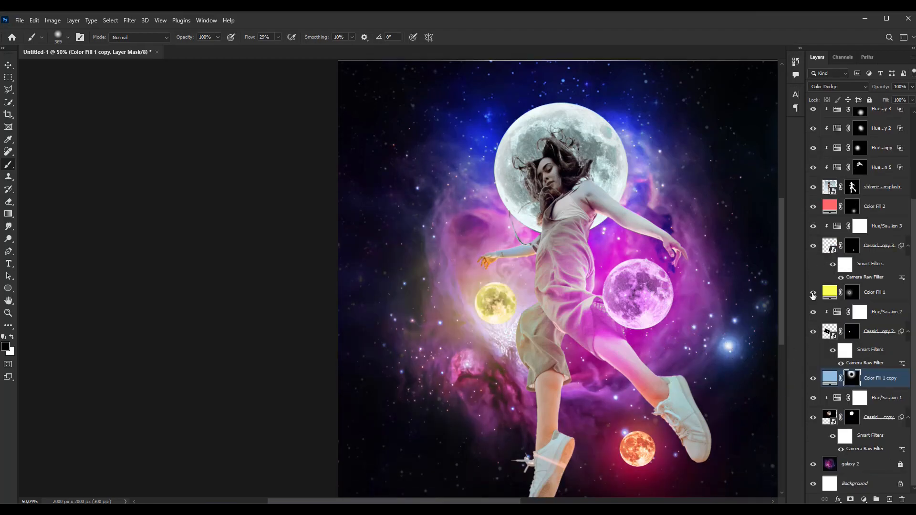
scroll(813, 213, up, 6)
click(813, 119)
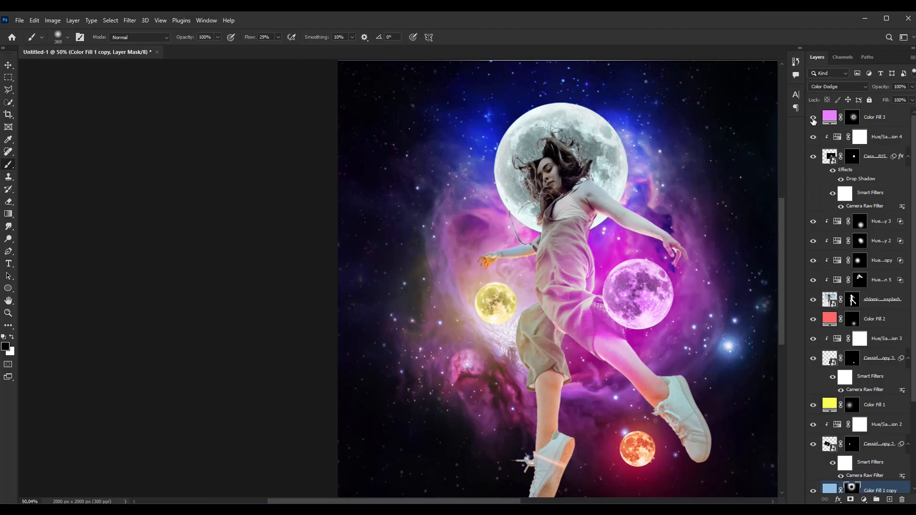
click(814, 279)
click(814, 280)
click(814, 263)
click(813, 264)
scroll(720, 298, down, 4)
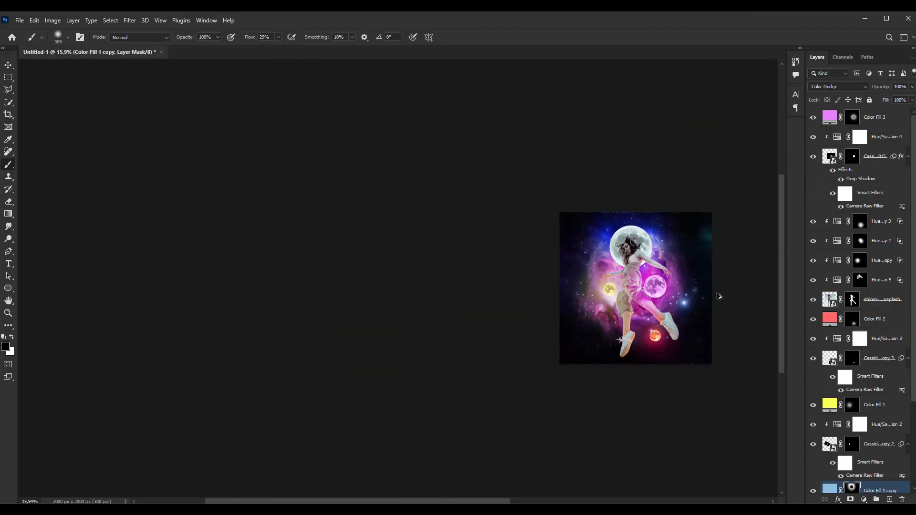
scroll(647, 267, up, 3)
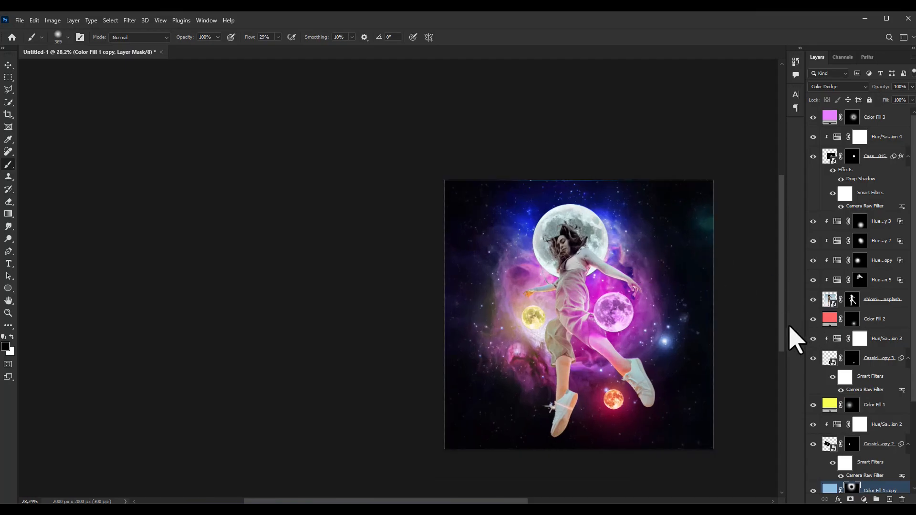
- Remove the blue tint from her forearm near the yellow moon by painting black on the Hue/Saturation 5 mask
click(859, 280)
scroll(417, 243, up, 3)
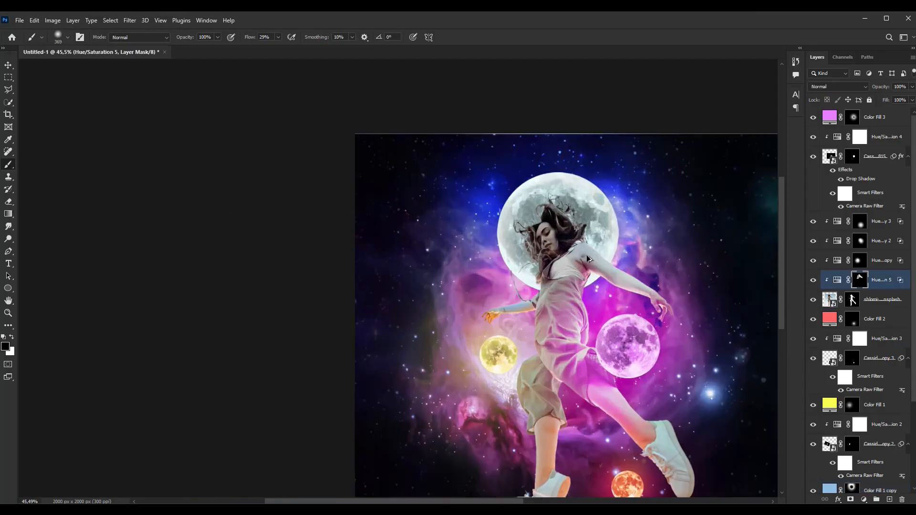
drag(608, 275, 580, 267)
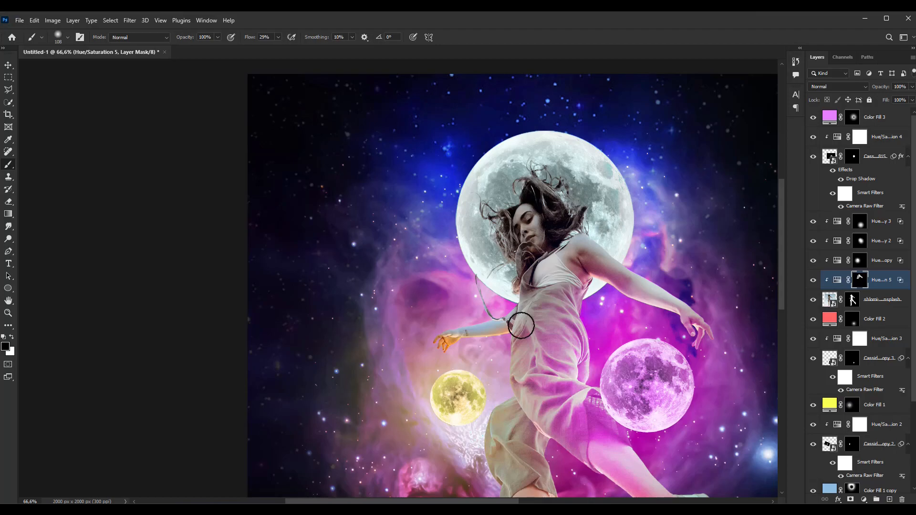
mouse_move(505, 331)
mouse_down()
mouse_move(403, 334)
mouse_move(541, 312)
mouse_move(403, 338)
mouse_up()
scroll(492, 329, up, 10)
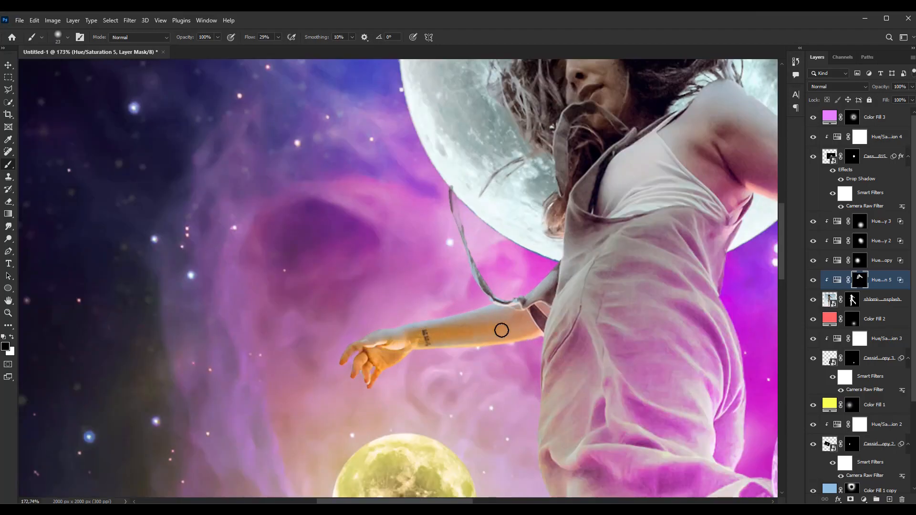
- Refine the blue tint mask on her upper body, setting the brush flow to 67% and brightening her forehead and shoulder
scroll(613, 274, down, 4)
mouse_move(666, 225)
mouse_down()
mouse_move(679, 225)
mouse_move(492, 245)
mouse_up()
scroll(697, 230, down, 4)
key(shift+6)
key(shift+7)
drag(461, 221, 451, 221)
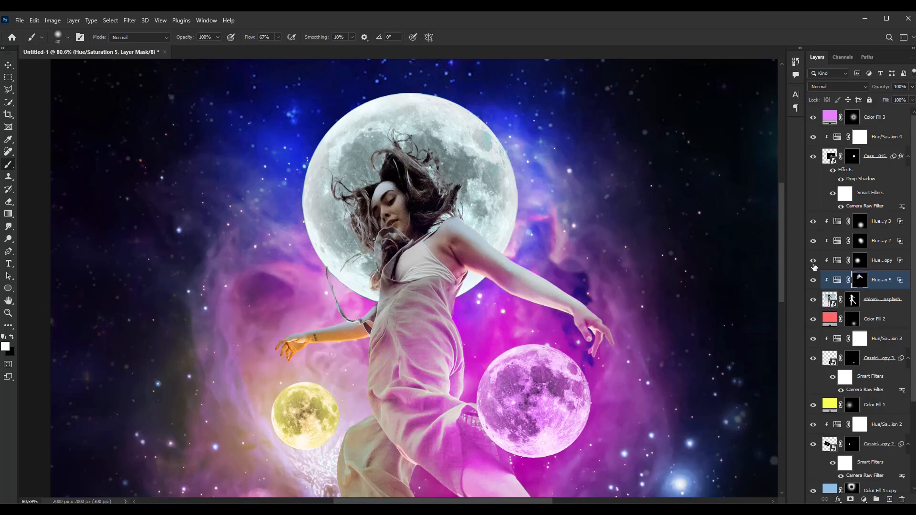
- Rework the yellow tint's mask on her shorts, painting in white and erasing the tint from the inner folds in black
click(844, 262)
scroll(411, 319, down, 3)
drag(381, 364, 409, 363)
click(11, 337)
drag(361, 424, 399, 382)
key(ctrl+z)
drag(372, 383, 390, 459)
- Paint the yellow tint along the hand and shorts edge facing the yellow moon, and erase it from her dress
key(x)
drag(336, 350, 308, 361)
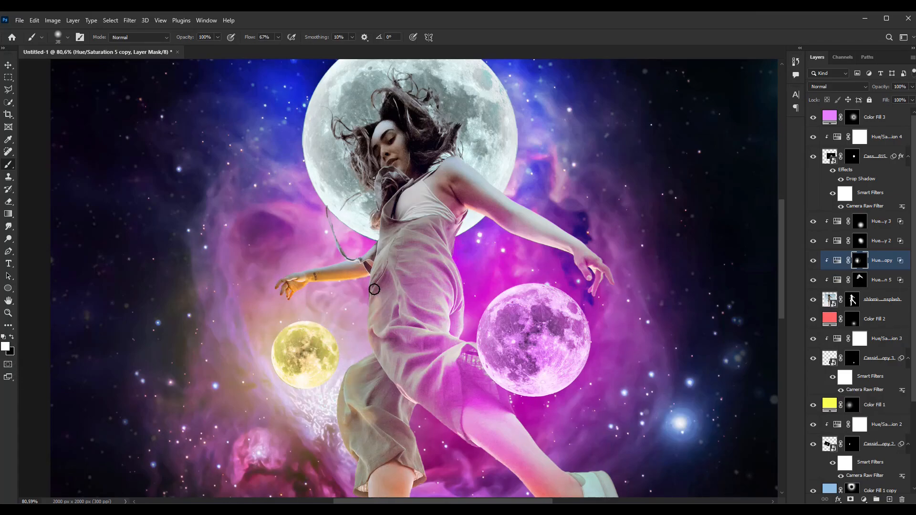
drag(368, 405, 415, 415)
scroll(440, 411, down, 3)
scroll(387, 445, up, 3)
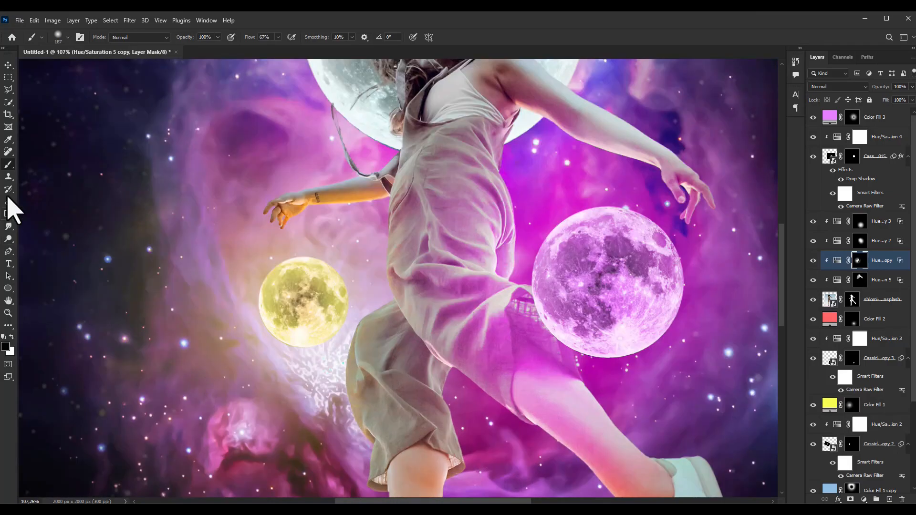
mouse_move(399, 233)
mouse_down()
mouse_move(419, 181)
mouse_move(414, 120)
mouse_move(406, 212)
mouse_up()
mouse_move(412, 273)
mouse_down()
mouse_move(439, 270)
mouse_move(454, 289)
mouse_up()
- Erase the magenta tint from her dress and shorts by painting black on the Hue/Saturation 5 copy 2 mask
scroll(433, 312, down, 5)
scroll(433, 312, up, 3)
click(12, 337)
click(12, 337)
click(863, 241)
click(11, 337)
right_click(447, 255)
key(Escape)
click(12, 337)
drag(456, 297, 428, 289)
- Paint the magenta light under her raised arm and along the dress side at 83% flow, then at 40% flow
click(278, 38)
drag(279, 47, 285, 48)
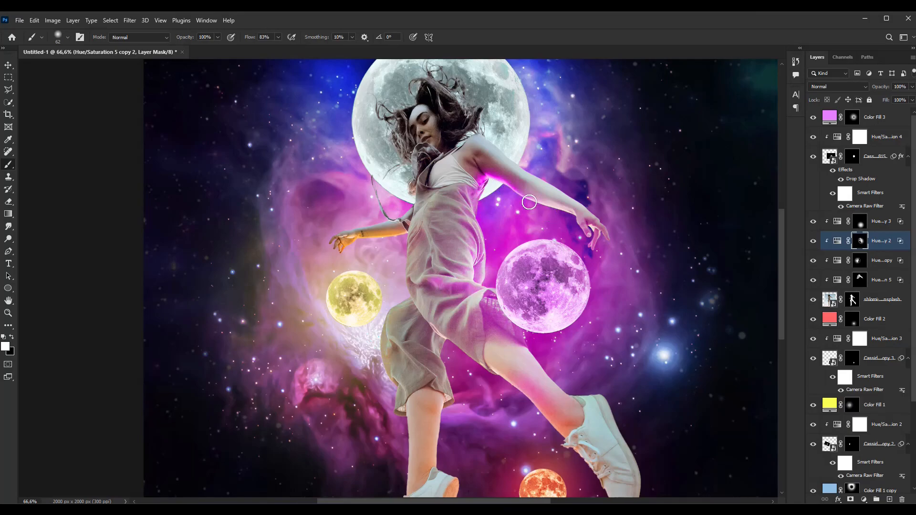
click(278, 38)
drag(282, 48, 263, 47)
drag(481, 167, 491, 210)
- Compare the image with the magenta and orange-red tint adjustments off and on, and review the whole composition
scroll(539, 258, down, 12)
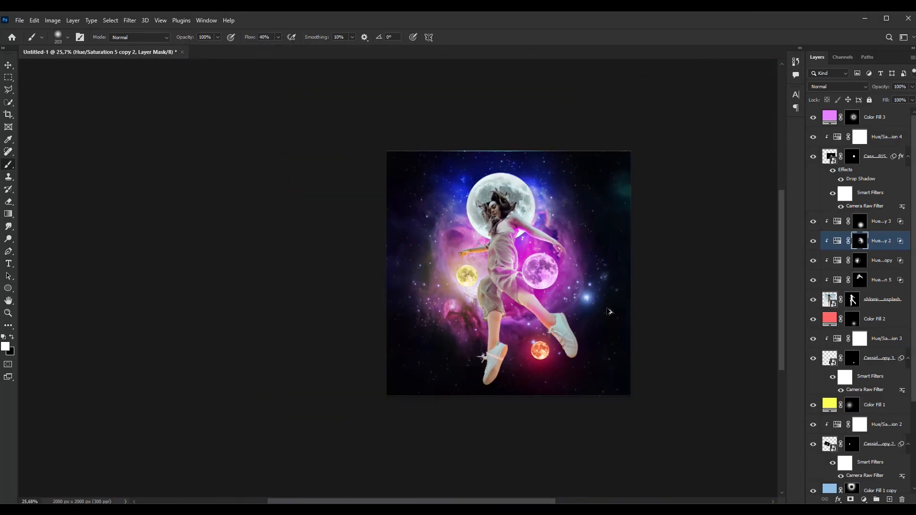
scroll(506, 274, up, 11)
click(813, 242)
click(813, 242)
click(812, 224)
click(812, 225)
click(854, 222)
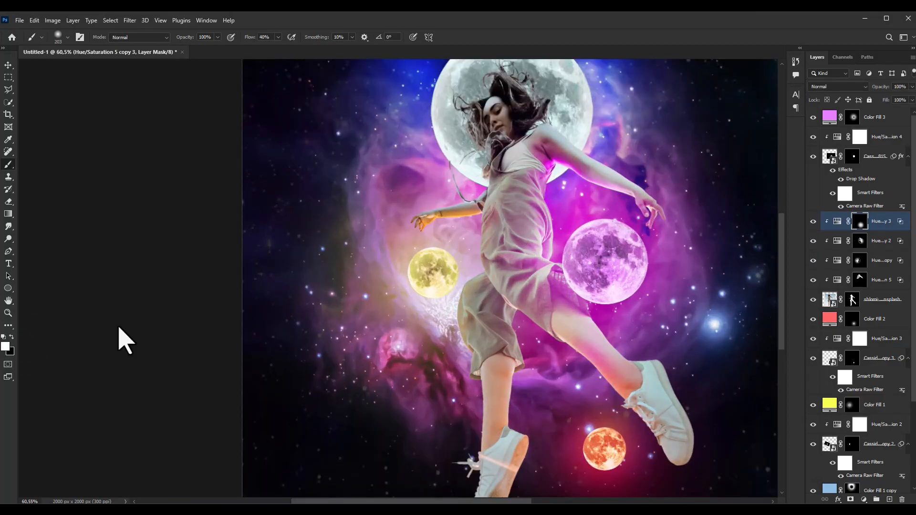
scroll(562, 337, down, 4)
key(v)
scroll(587, 351, down, 1)
scroll(590, 353, up, 3)
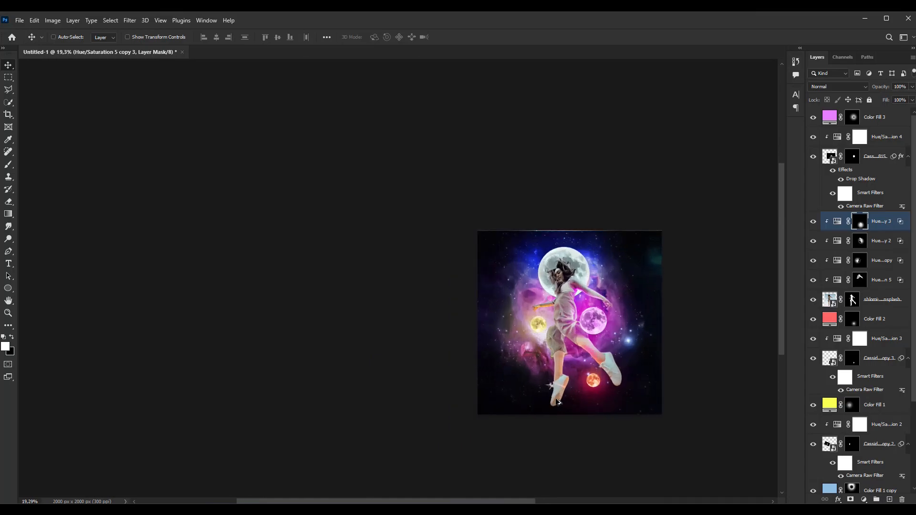
- Check the white moon layer off and on, then stamp all visible layers into a new layer above Color Fill 3
scroll(833, 382, down, 3)
click(814, 418)
click(813, 418)
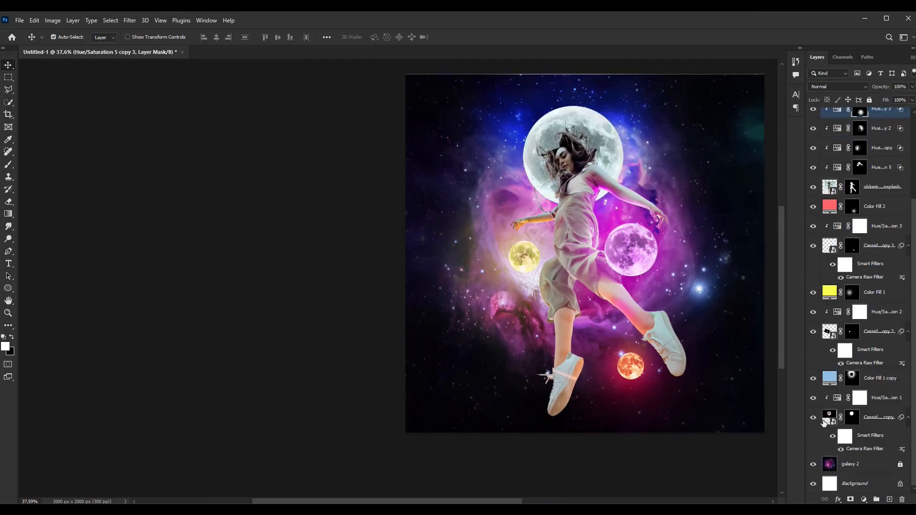
scroll(849, 286, up, 3)
click(881, 123)
key(ctrl+shift+alt+e)
- Apply the Camera Raw filter to the merged layer with Clarity +38, a slightly cooler temperature and darker tones
click(130, 20)
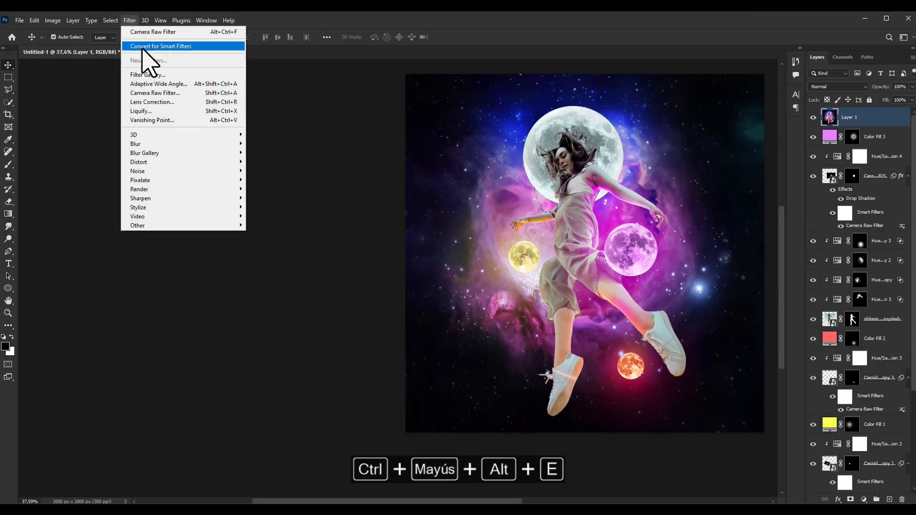
click(158, 92)
drag(663, 311, 689, 311)
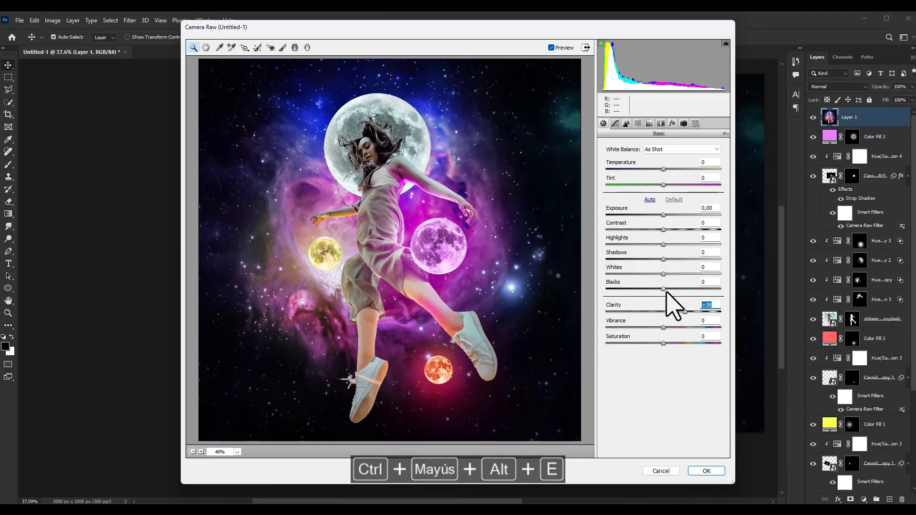
click(626, 123)
click(604, 123)
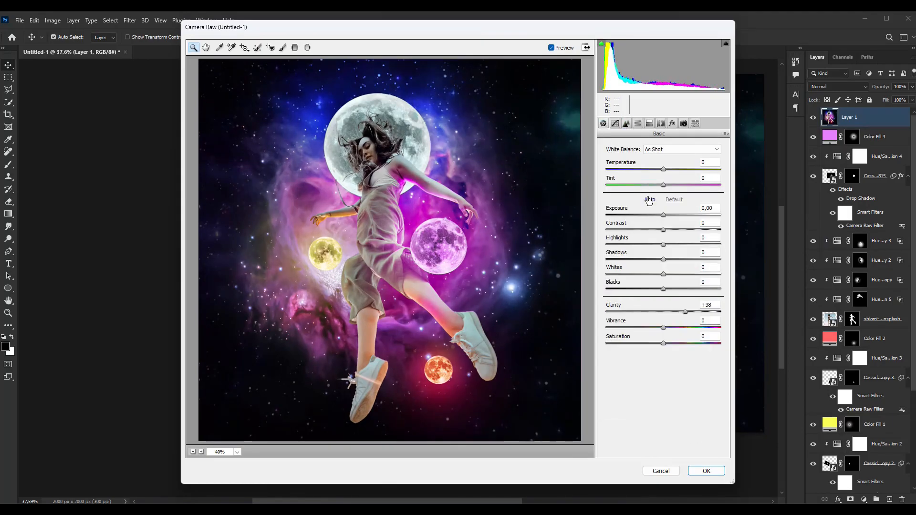
drag(660, 170, 657, 170)
drag(663, 215, 681, 259)
click(706, 470)
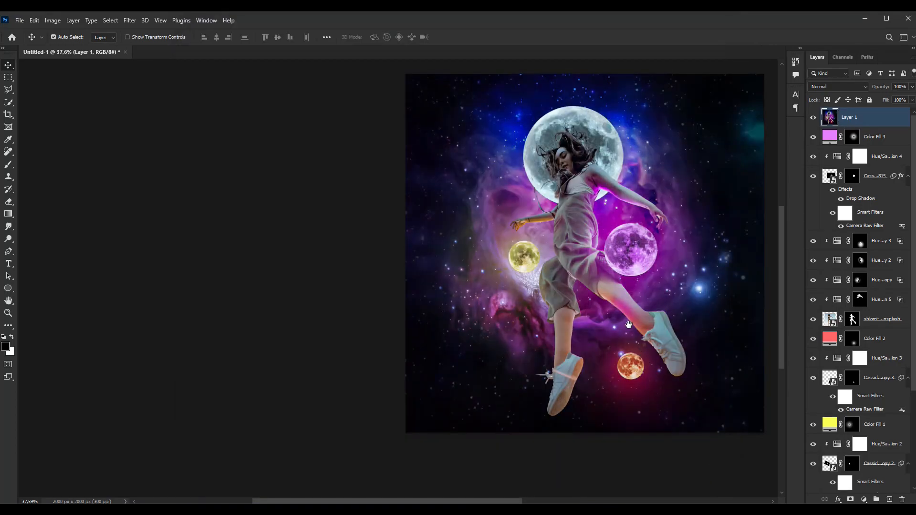
- Add a mask to Layer 1, paint black over the four moons at 40% flow, and compare the layer off and on
scroll(560, 287, right, 2)
scroll(560, 286, down, 1)
click(850, 499)
click(8, 164)
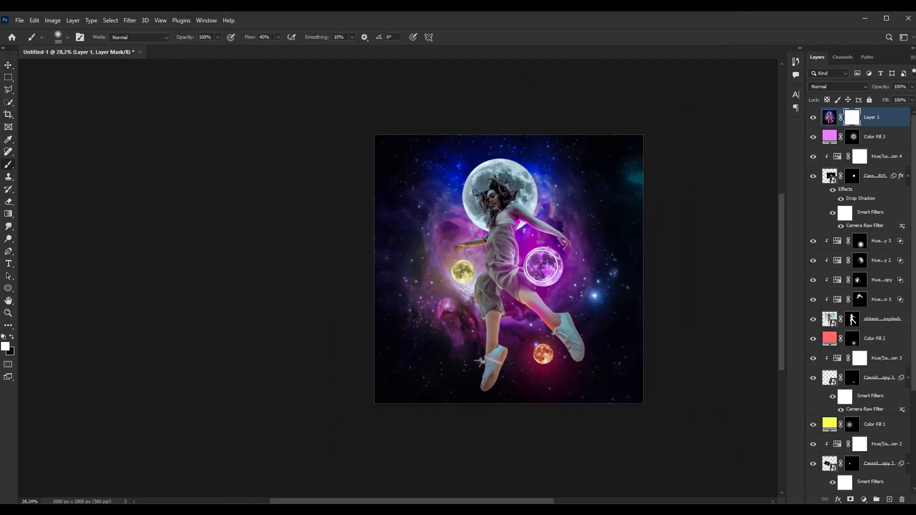
click(541, 265)
click(543, 353)
click(465, 274)
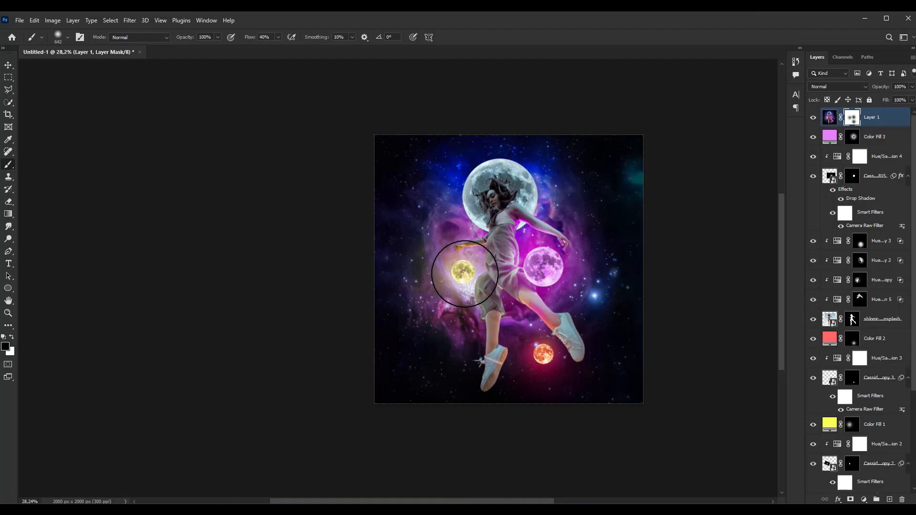
click(492, 189)
click(491, 181)
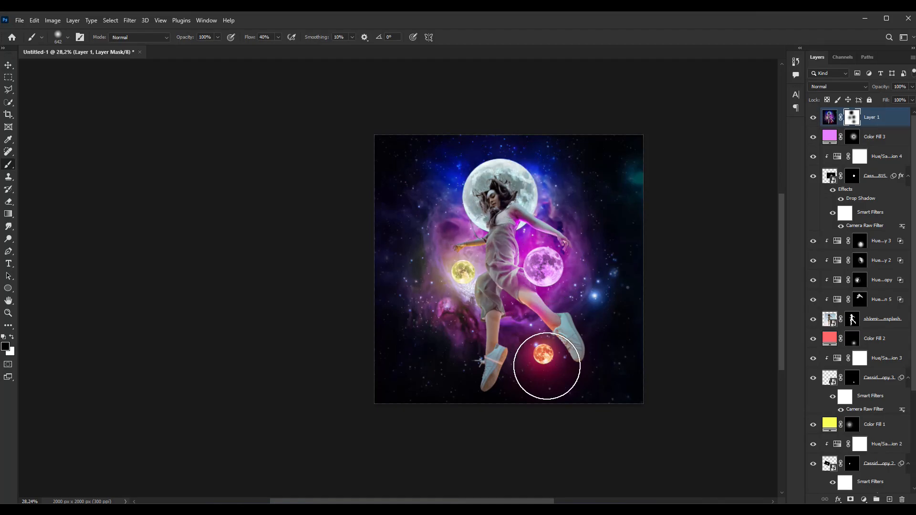
click(813, 117)
click(813, 118)
scroll(614, 214, down, 4)
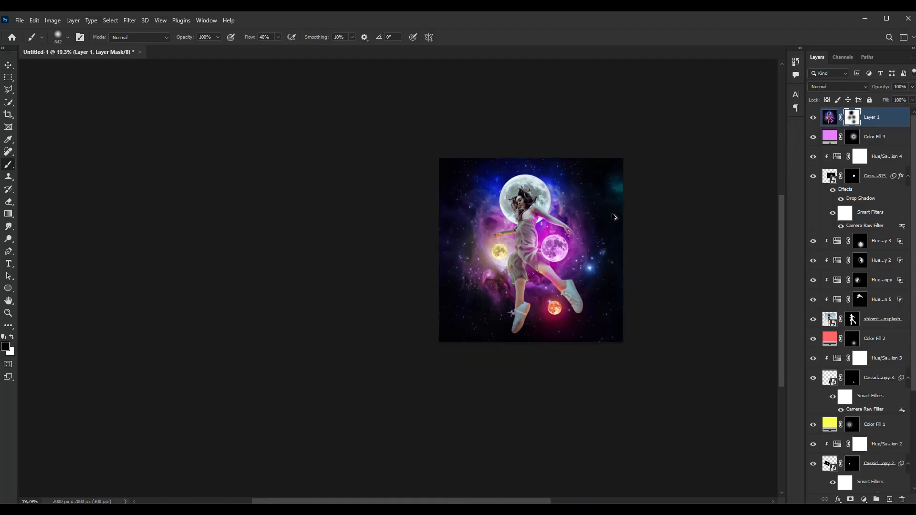
- Add a Color Lookup adjustment above Layer 1 and load the 2Strip.look LUT
scroll(614, 214, up, 5)
click(864, 499)
click(868, 448)
click(730, 195)
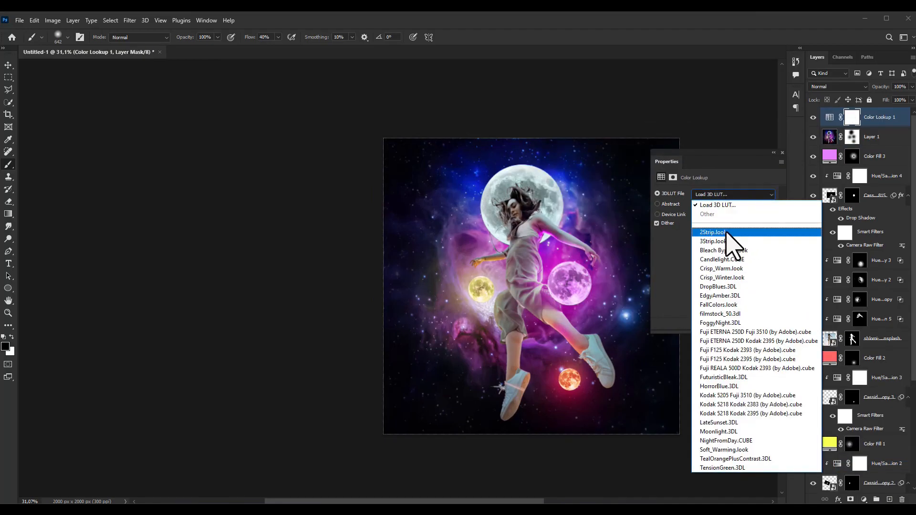
click(727, 229)
- Try the 3Strip.look, Fuji ETERNA 250D Fuji 3510 and Kodak 5218 Kodak 2383 LUTs on the Color Lookup adjustment
click(716, 196)
click(726, 251)
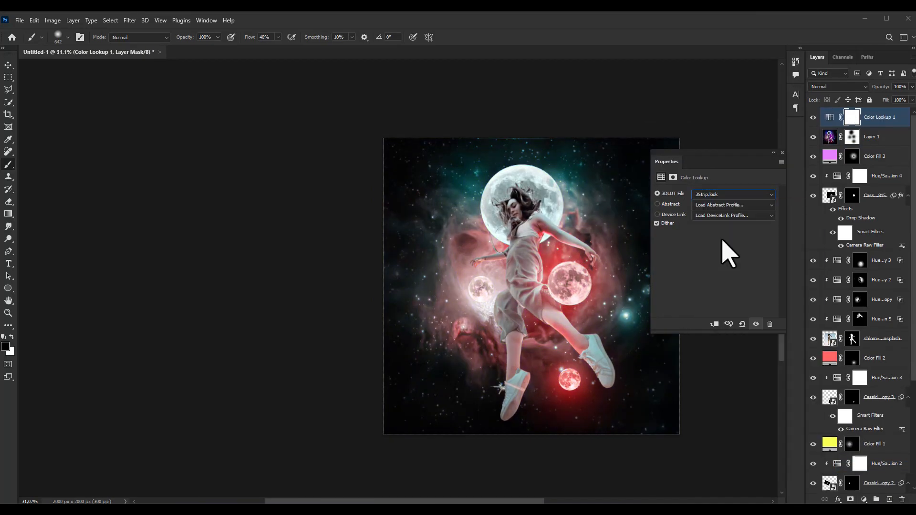
click(718, 196)
click(734, 332)
click(725, 197)
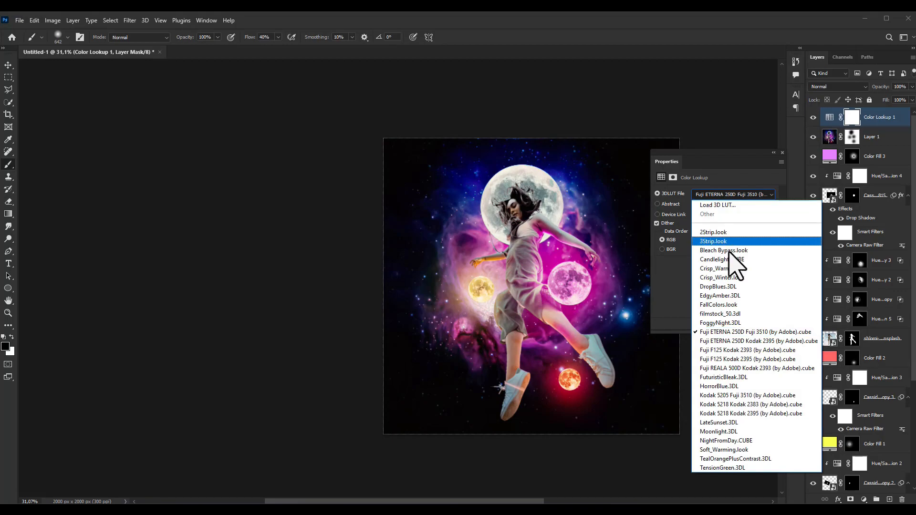
click(732, 405)
- Set the Color Lookup adjustment back to 2Strip.look and review its grading on the whole composition
click(726, 195)
click(729, 233)
click(812, 120)
click(773, 153)
click(8, 66)
scroll(548, 299, down, 12)
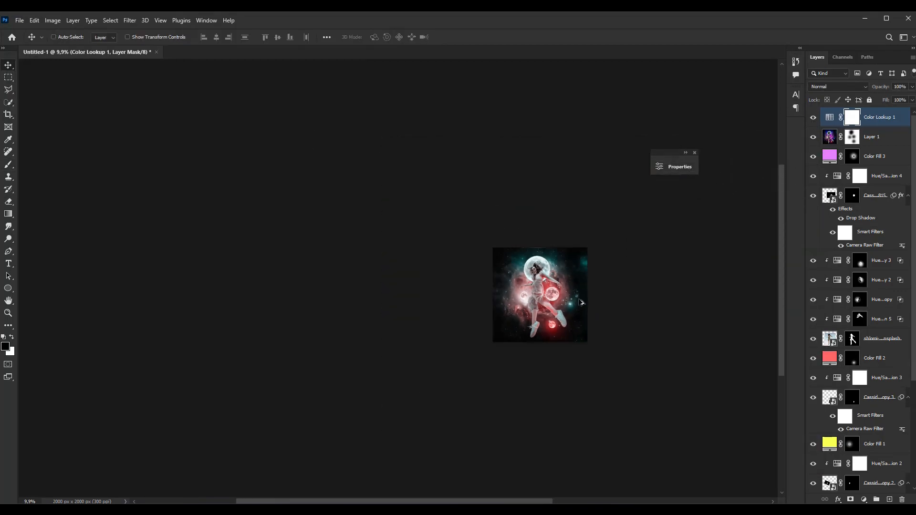
- Paint black on the Color Lookup 1 mask over the yellow, magenta and white moons, raising the brush flow to 84%
scroll(559, 299, up, 13)
click(8, 164)
mouse_move(436, 286)
mouse_down()
mouse_move(420, 318)
mouse_move(427, 300)
mouse_up()
click(278, 38)
click(300, 48)
drag(539, 287, 542, 298)
click(484, 203)
click(481, 195)
drag(480, 190, 497, 203)
click(480, 189)
scroll(614, 255, down, 3)
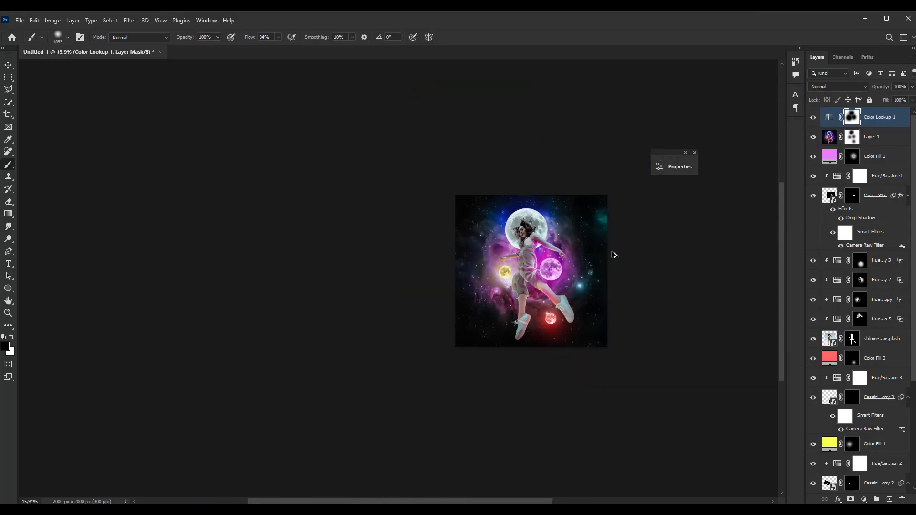
- Compare the image with Color Lookup 1 off and on, and mask more of its effect around the woman's head
click(814, 120)
click(814, 119)
click(814, 119)
click(814, 119)
click(522, 225)
scroll(531, 247, up, 3)
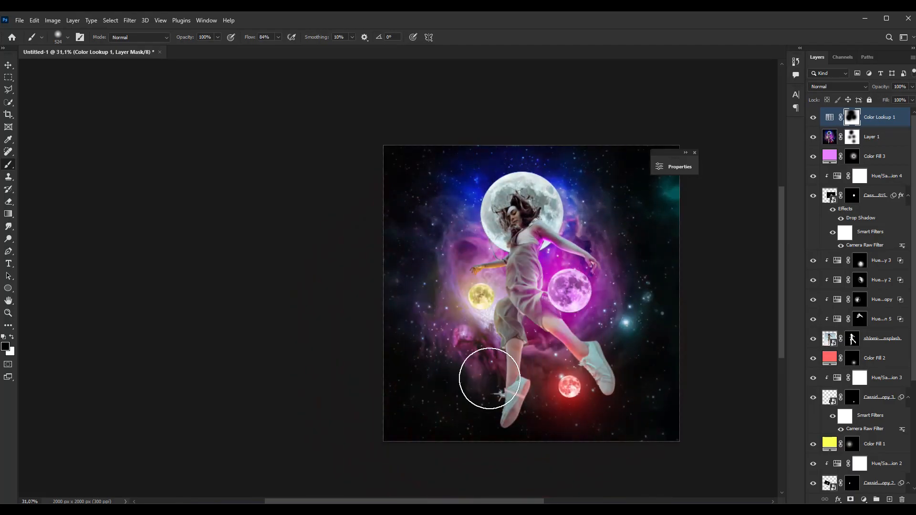
- Add a second Color Lookup adjustment on top with the 2Strip.look LUT and set its blend mode to Lighten
click(863, 499)
click(862, 451)
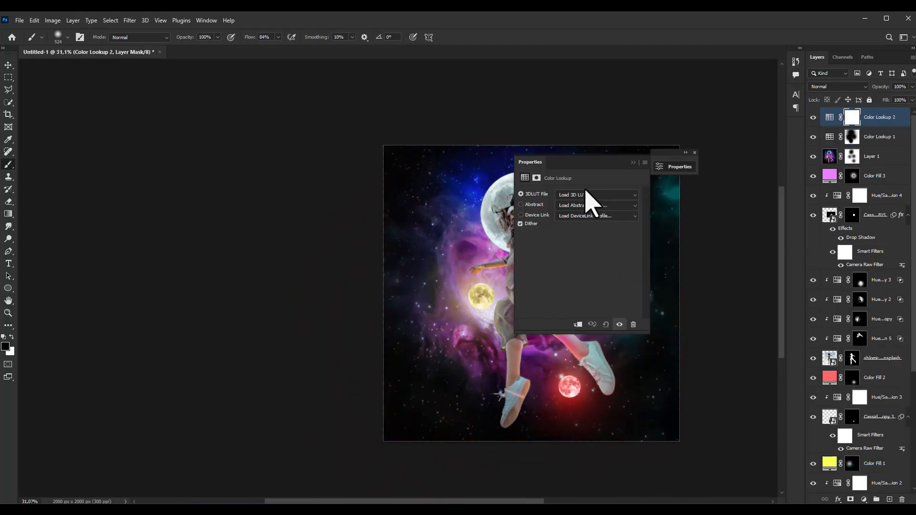
drag(586, 163, 721, 209)
click(721, 241)
click(721, 261)
click(713, 244)
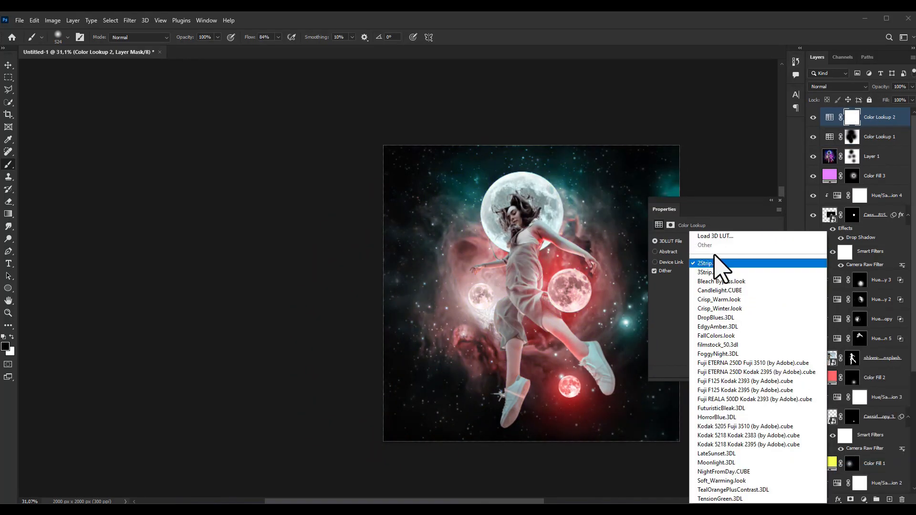
click(833, 87)
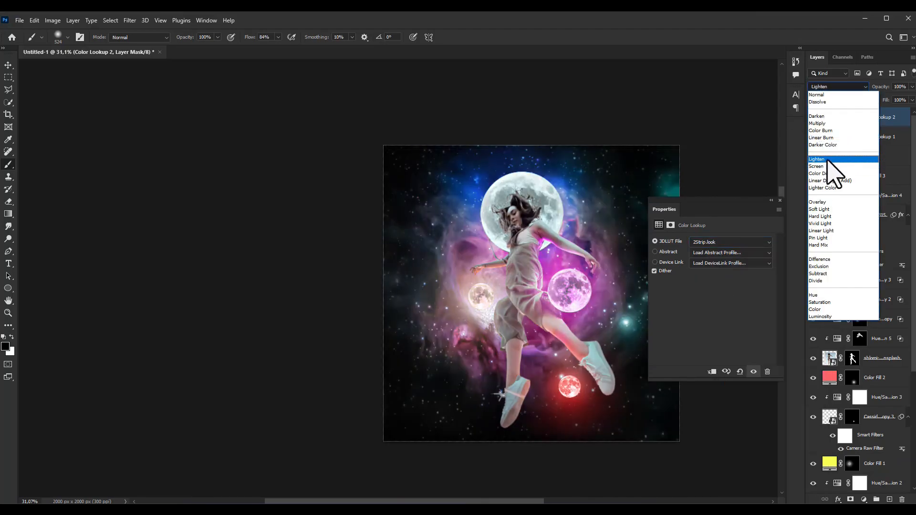
click(827, 159)
click(772, 200)
- Paint black on the Color Lookup 2 mask over the yellow and magenta moons and the woman's legs, and review the composition
scroll(633, 246, down, 4)
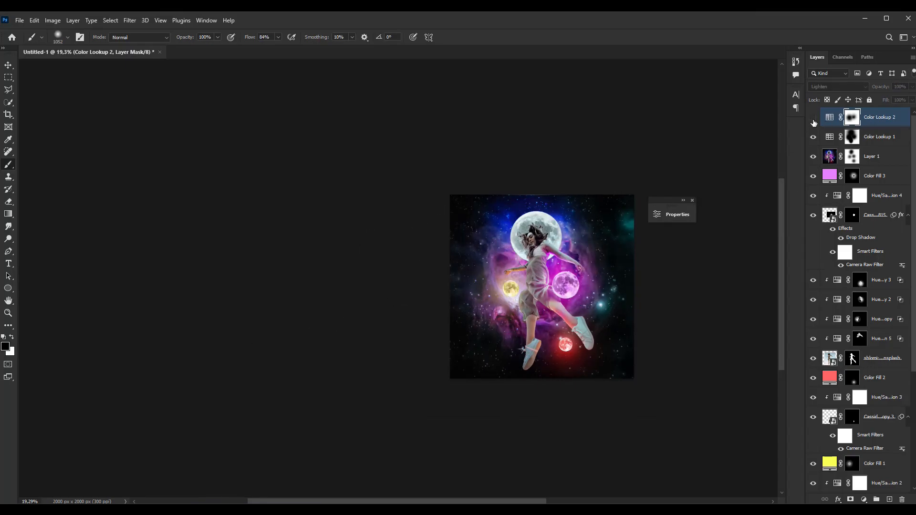
scroll(544, 388, up, 4)
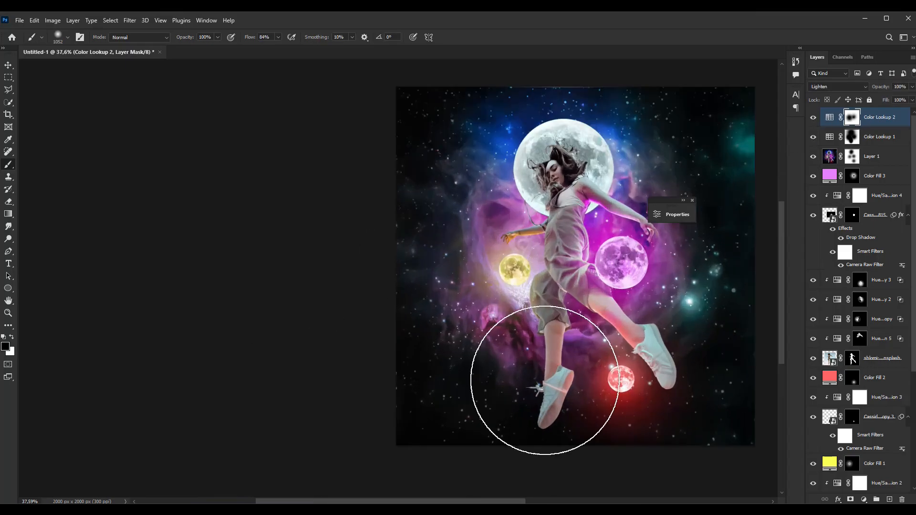
scroll(657, 238, down, 2)
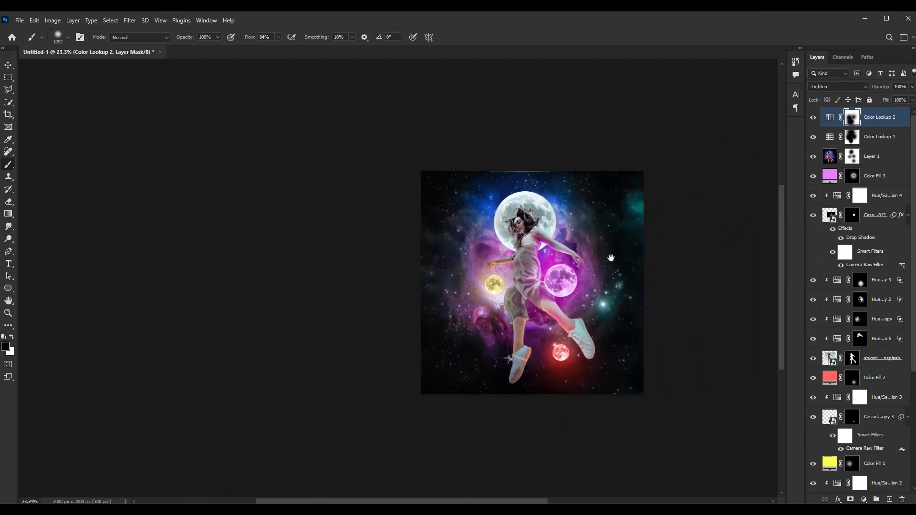
scroll(523, 279, up, 4)
scroll(523, 268, down, 1)
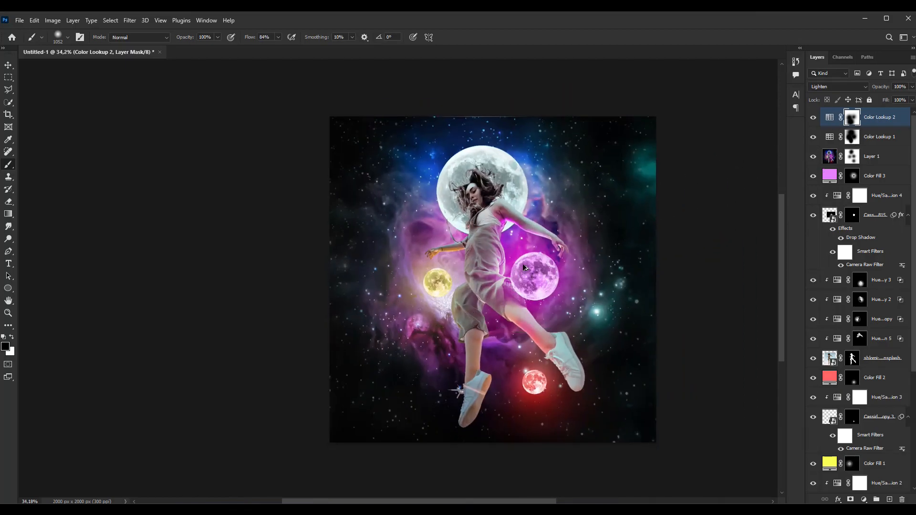